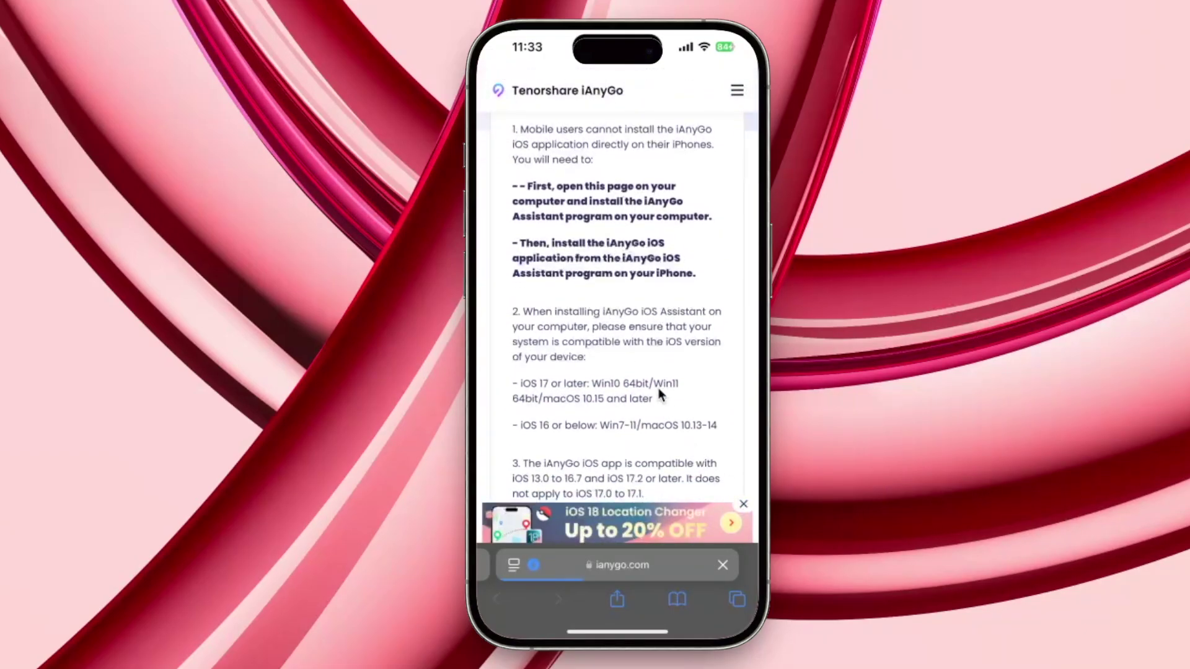
Dismiss the notification prompt on the install guide and start the iAnyGo iOS Assistant Free Download
scroll(688, 444, down, 1)
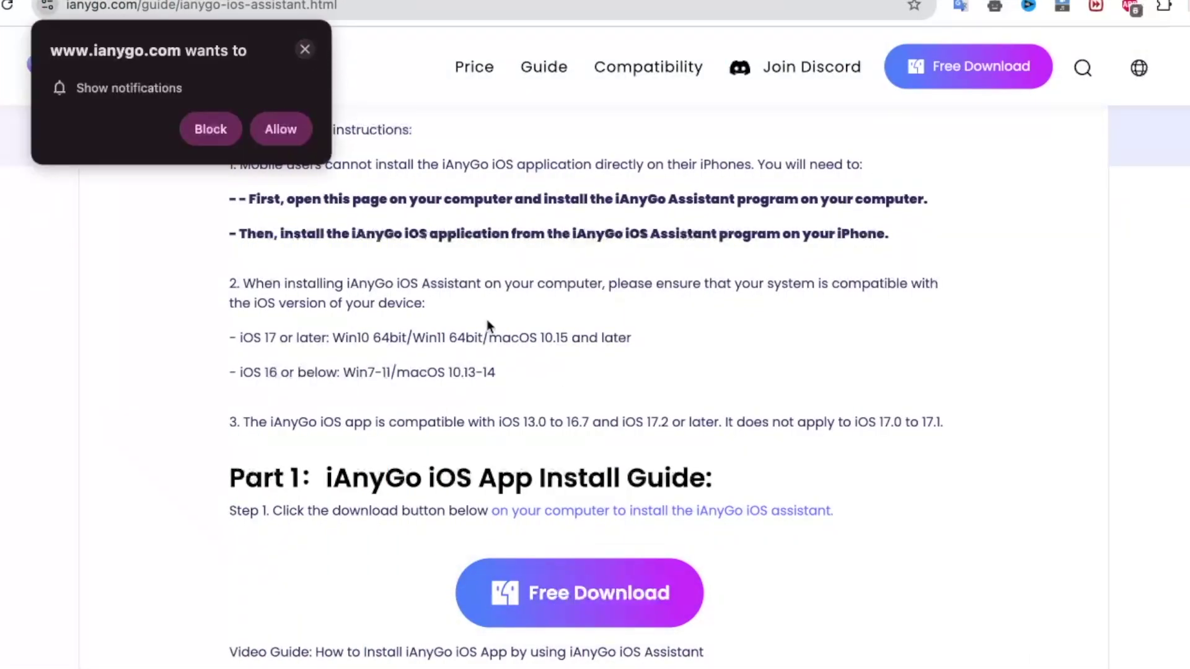
click(305, 49)
scroll(526, 327, down, 1)
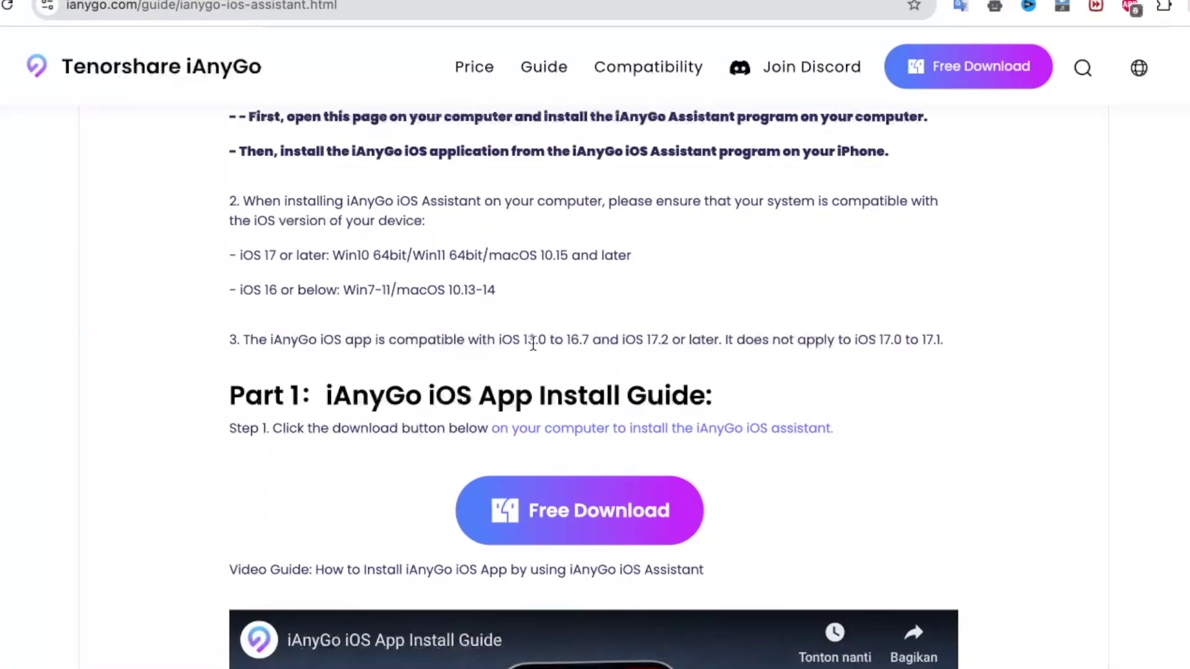
click(563, 530)
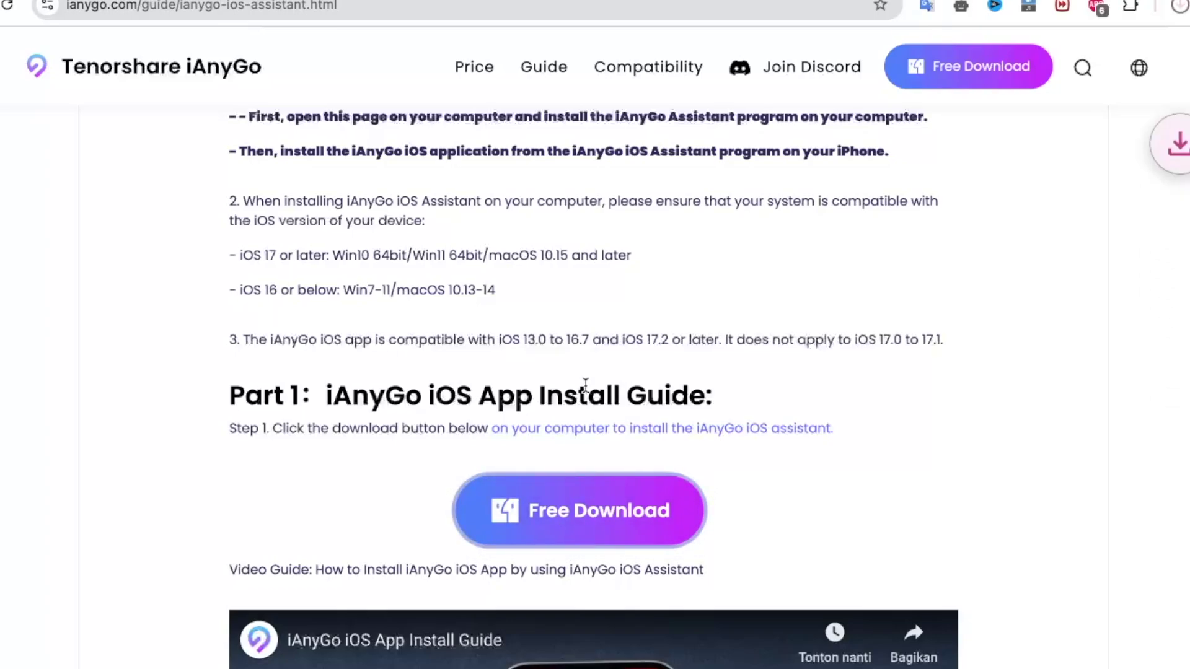
scroll(1058, 186, up, 1)
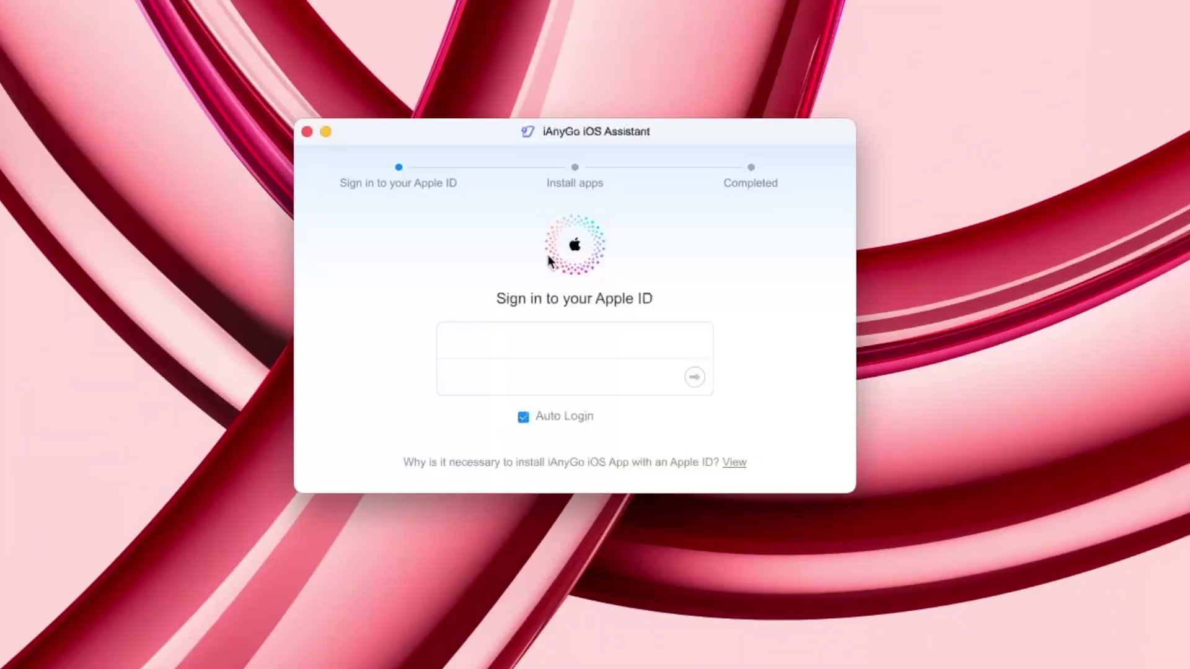
Enter the Apple ID e-mail and account password, retyping the mistyped password
click(518, 335)
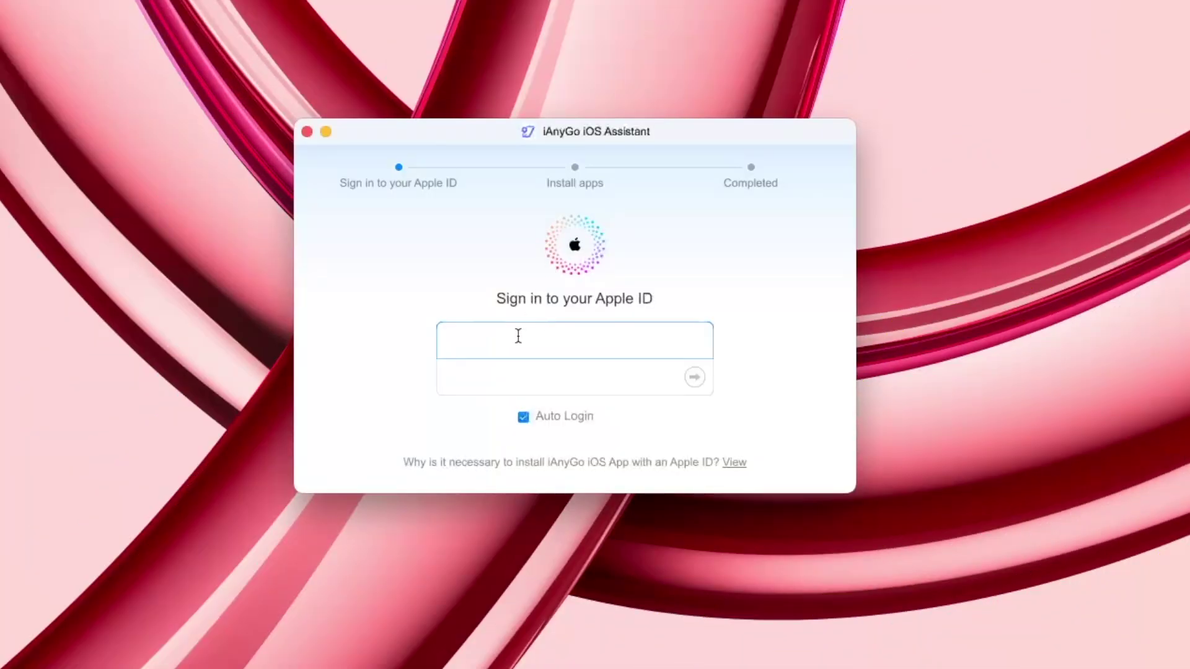
key(Tab)
text(•••)
key(BackSpace)
key(BackSpace)
key(BackSpace)
text(•)
key(BackSpace)
key(BackSpace)
key(BackSpace)
text(•••••••)
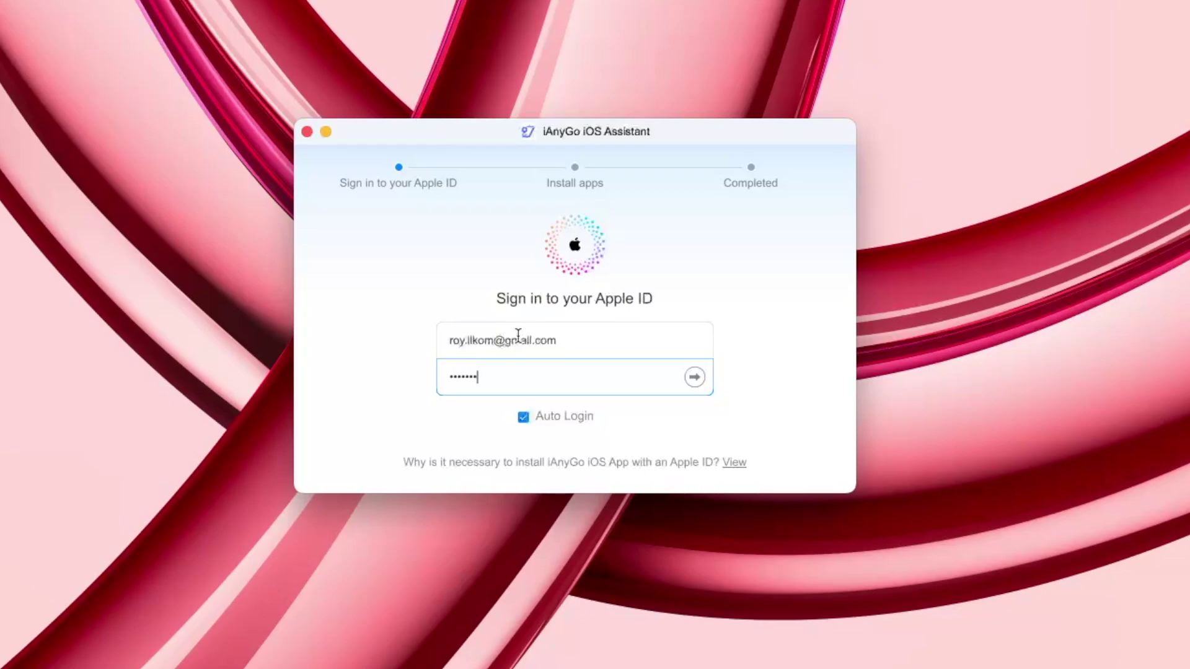
Sign in and start installing the iAnyGo iOS App
key(Return)
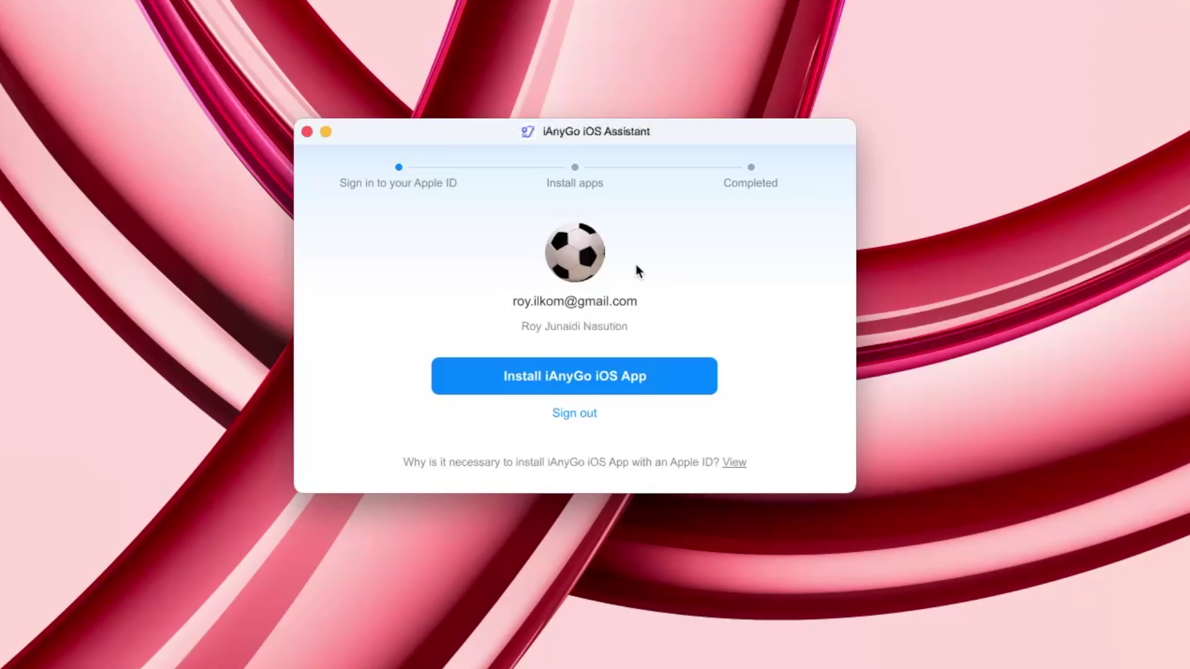
click(538, 374)
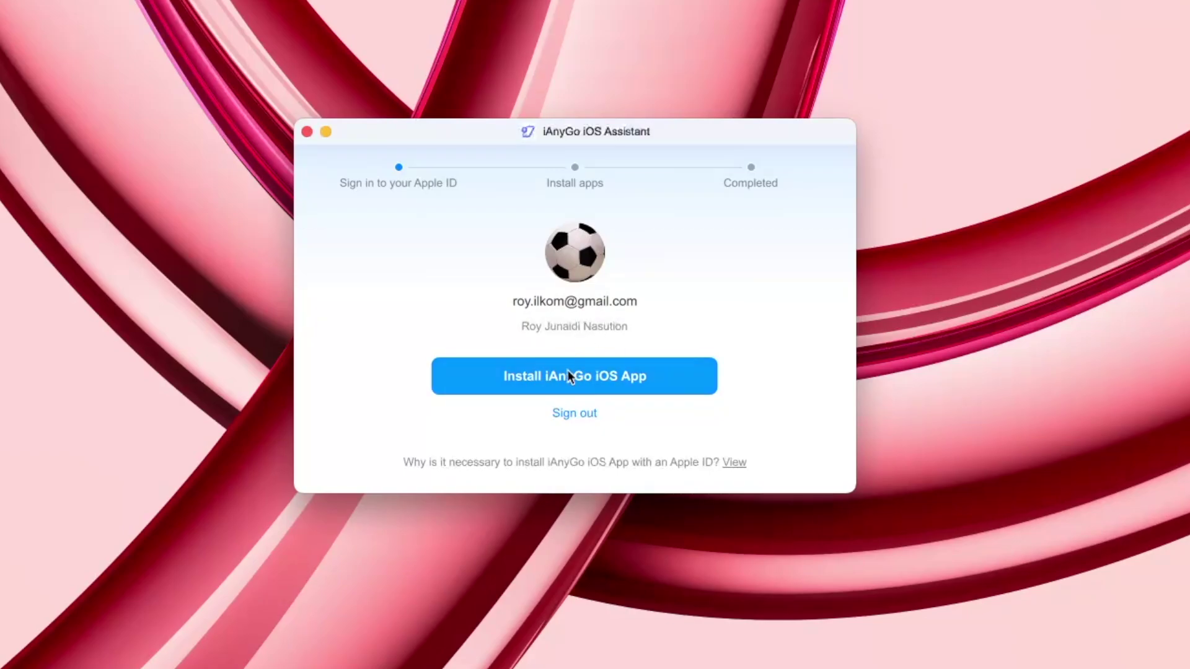
click(562, 378)
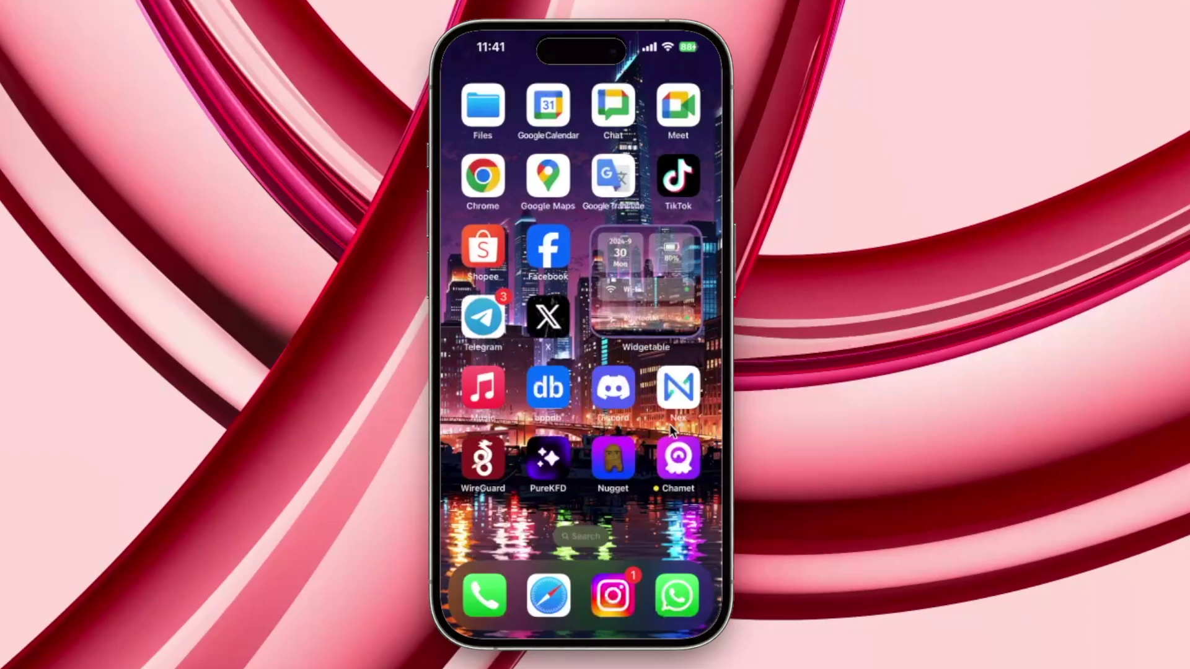
Launch the newly installed iAnyGo app and dismiss the untrusted developer warning
drag(673, 431, 508, 427)
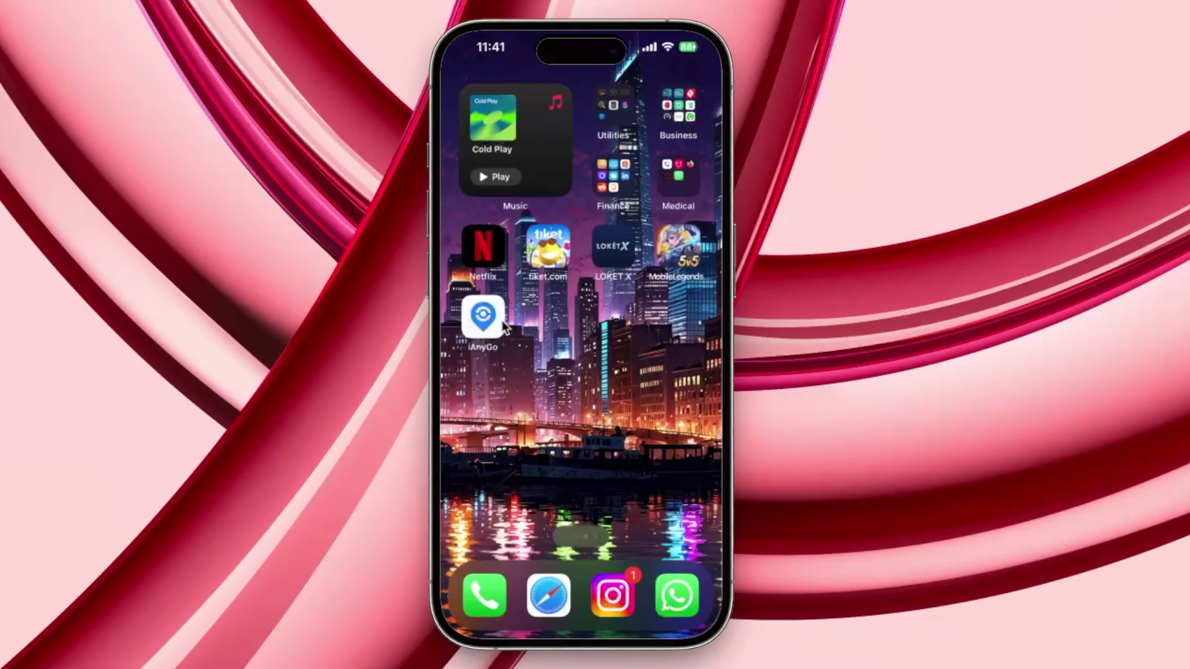
click(485, 318)
click(553, 409)
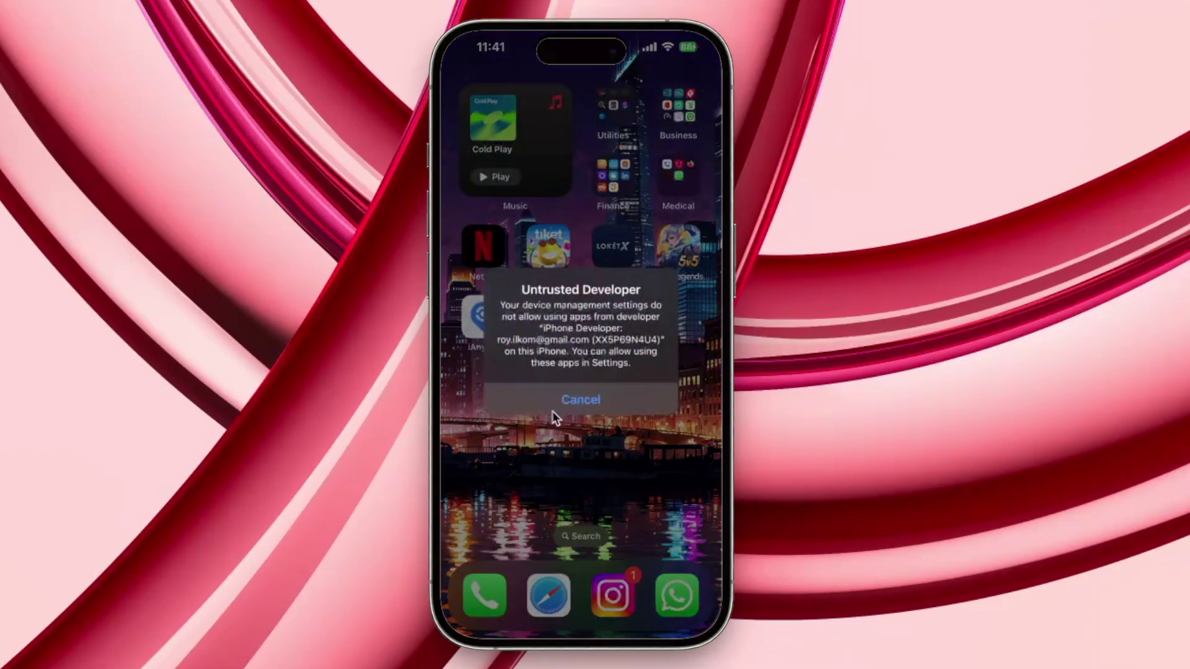
Trust and allow the developer profile under VPN & Device Management, then reopen iAnyGo
click(679, 109)
scroll(512, 303, down, 5)
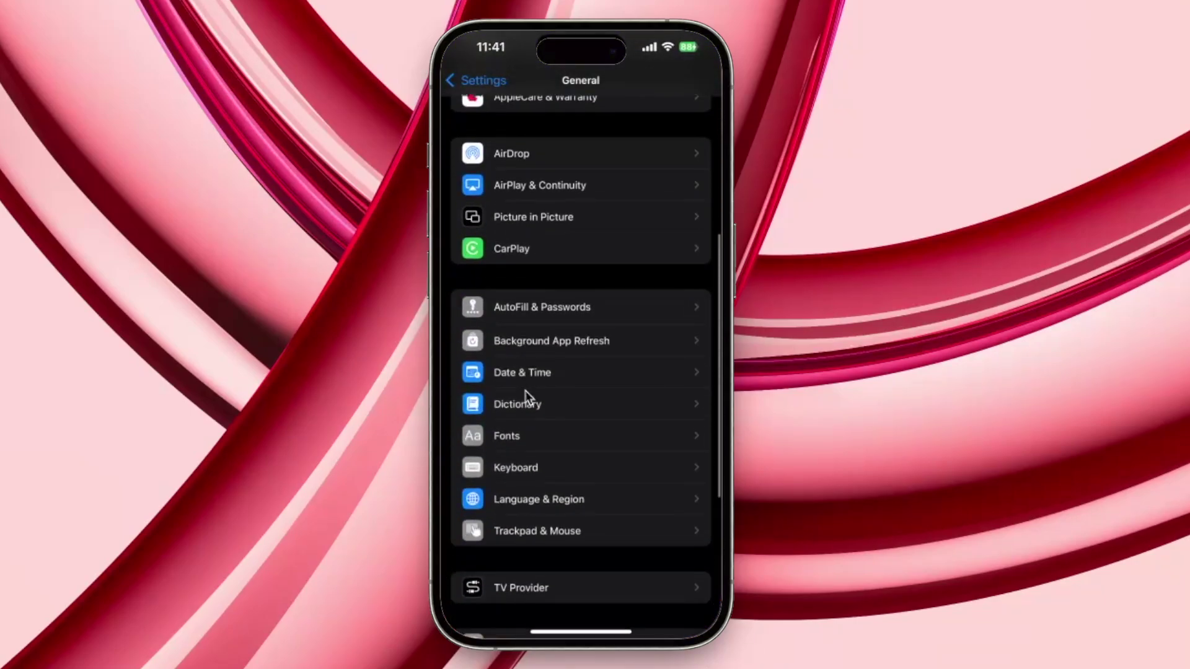
scroll(530, 492, down, 4)
scroll(532, 382, up, 1)
click(534, 427)
click(583, 337)
click(600, 187)
click(533, 397)
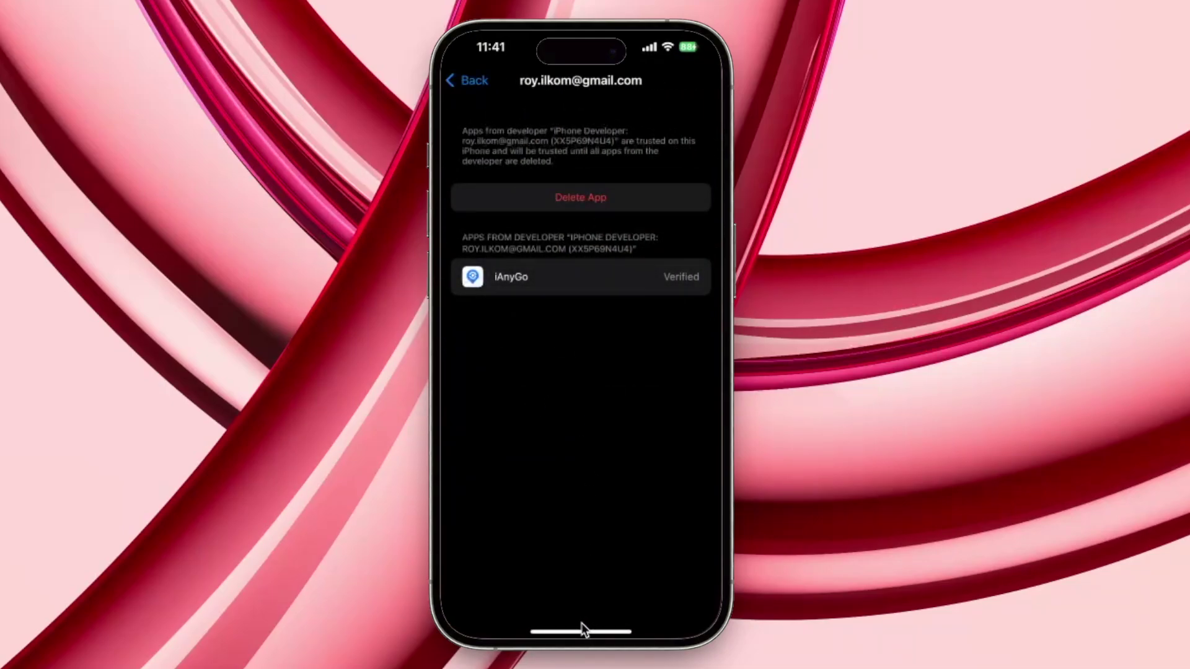
drag(581, 627, 505, 307)
click(486, 312)
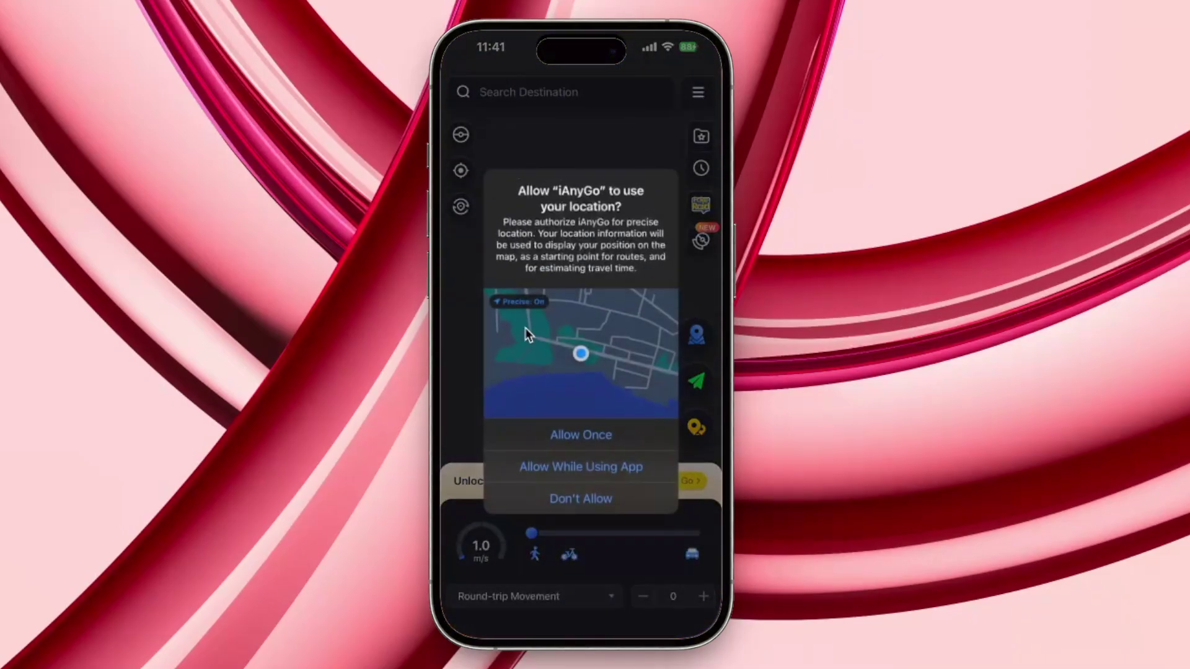
Allow location access only while using iAnyGo, skip the tutorial, and start teleporting to the marked spot
click(581, 466)
click(589, 405)
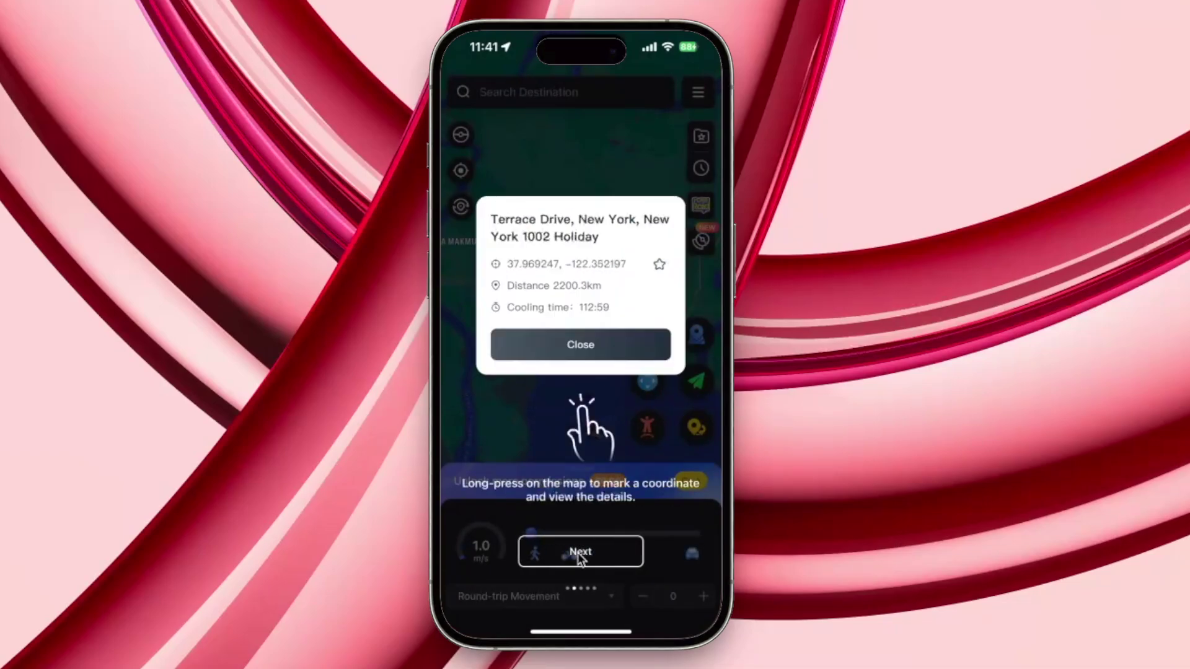
click(577, 553)
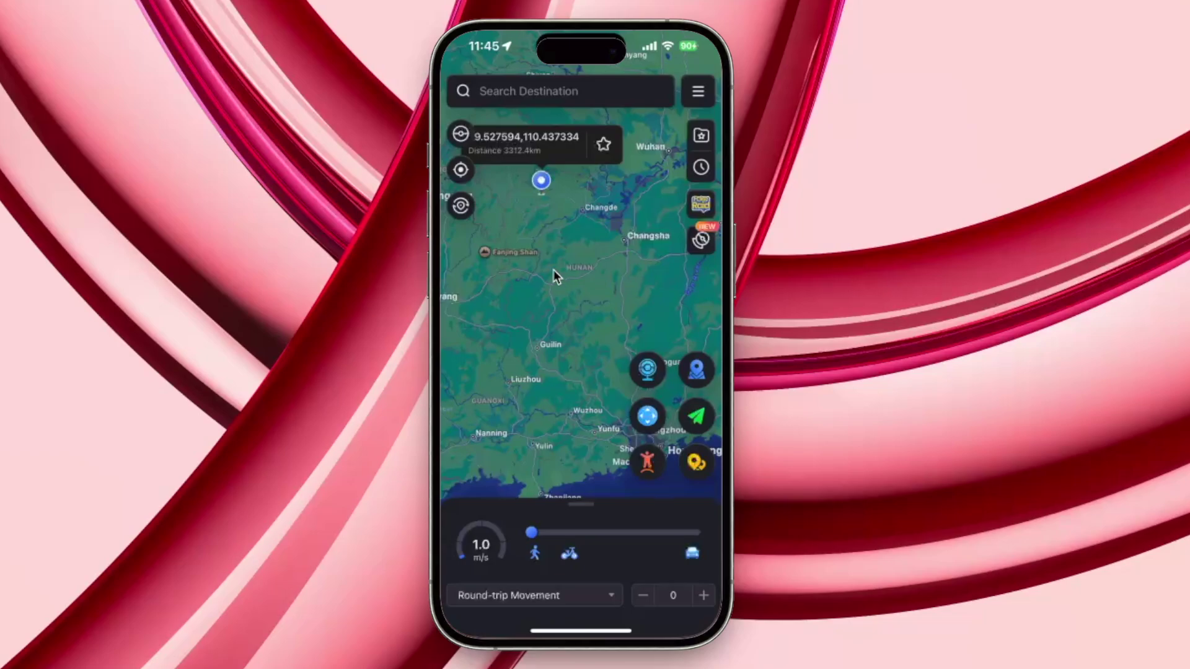
click(682, 371)
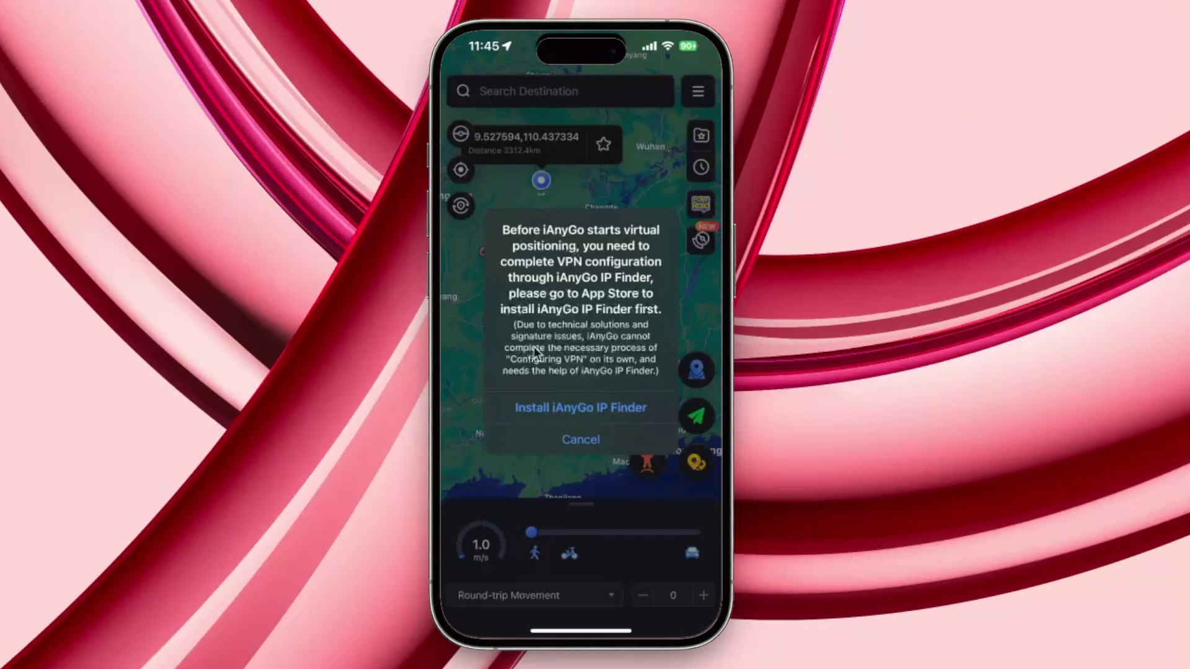
Install iAnyGo IP Finder from the App Store and open it
click(578, 403)
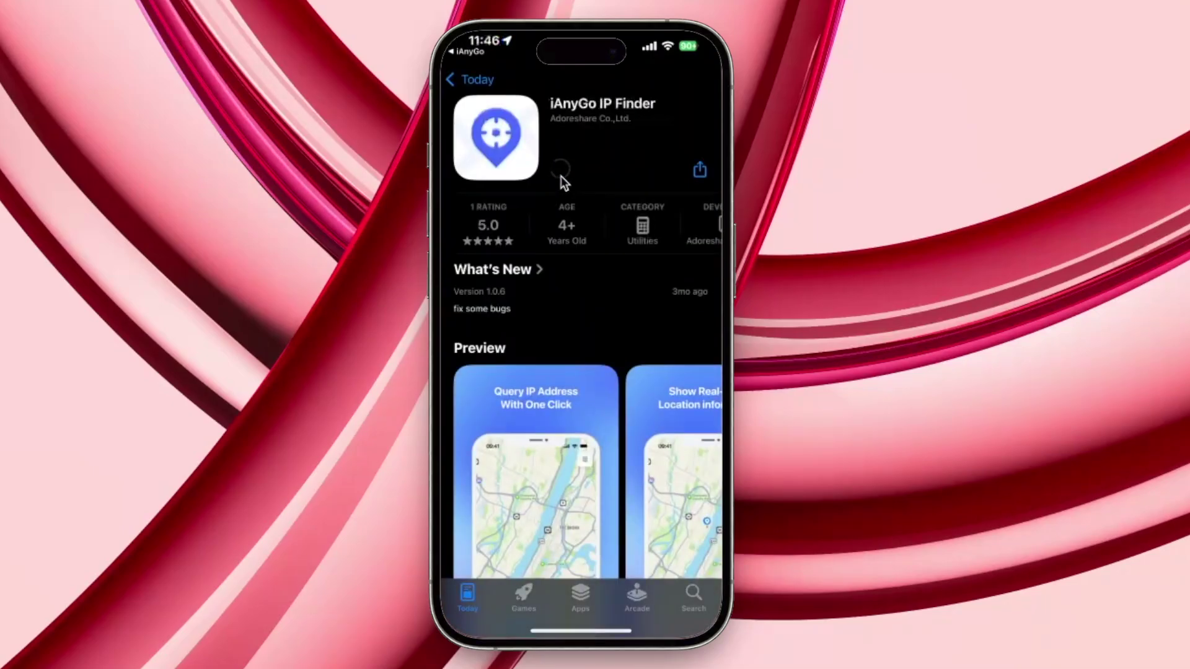
click(560, 175)
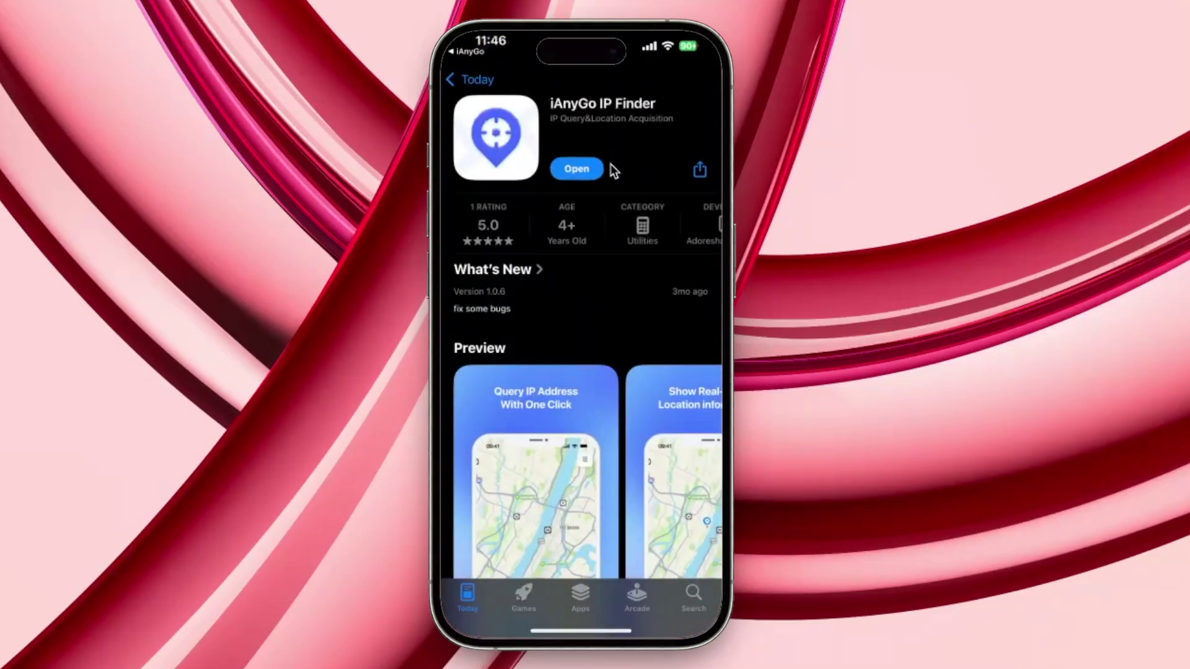
click(586, 168)
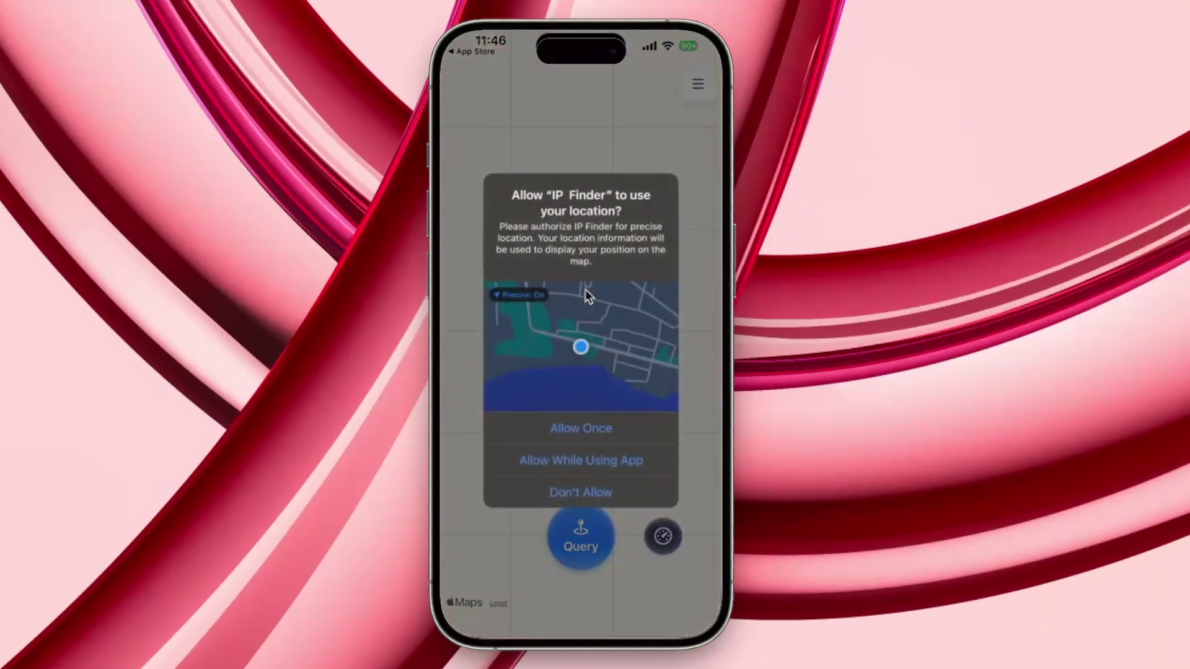
Allow location once, decline tracking, close the Medan IP result, and return home
click(582, 424)
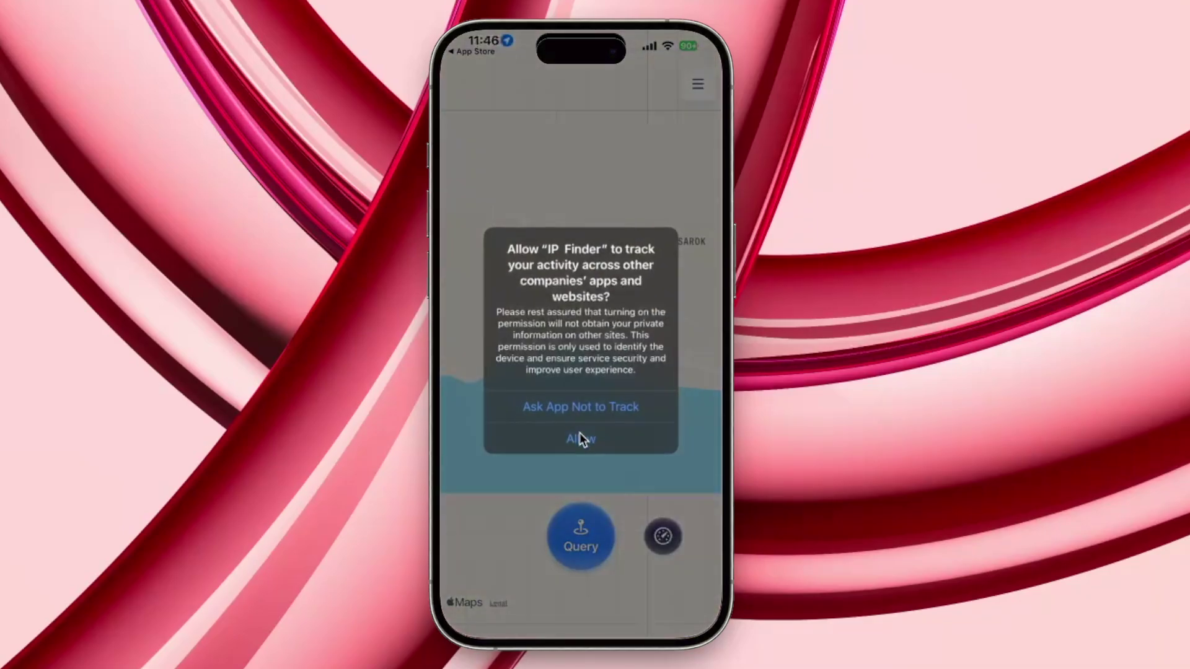
click(592, 410)
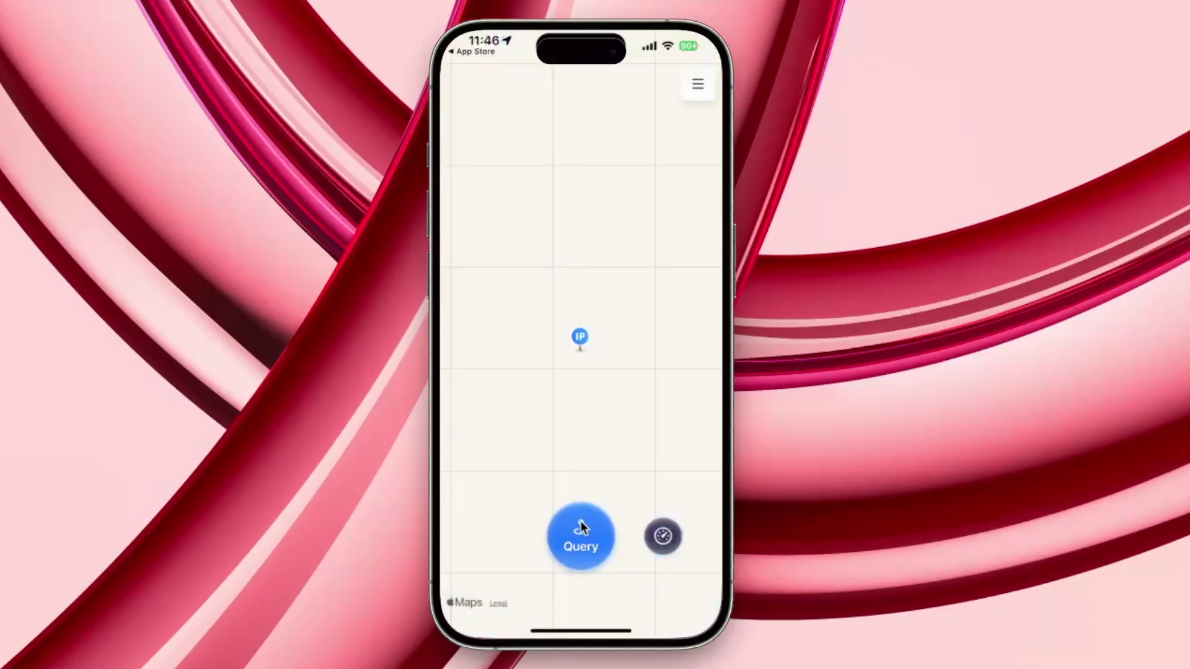
click(700, 492)
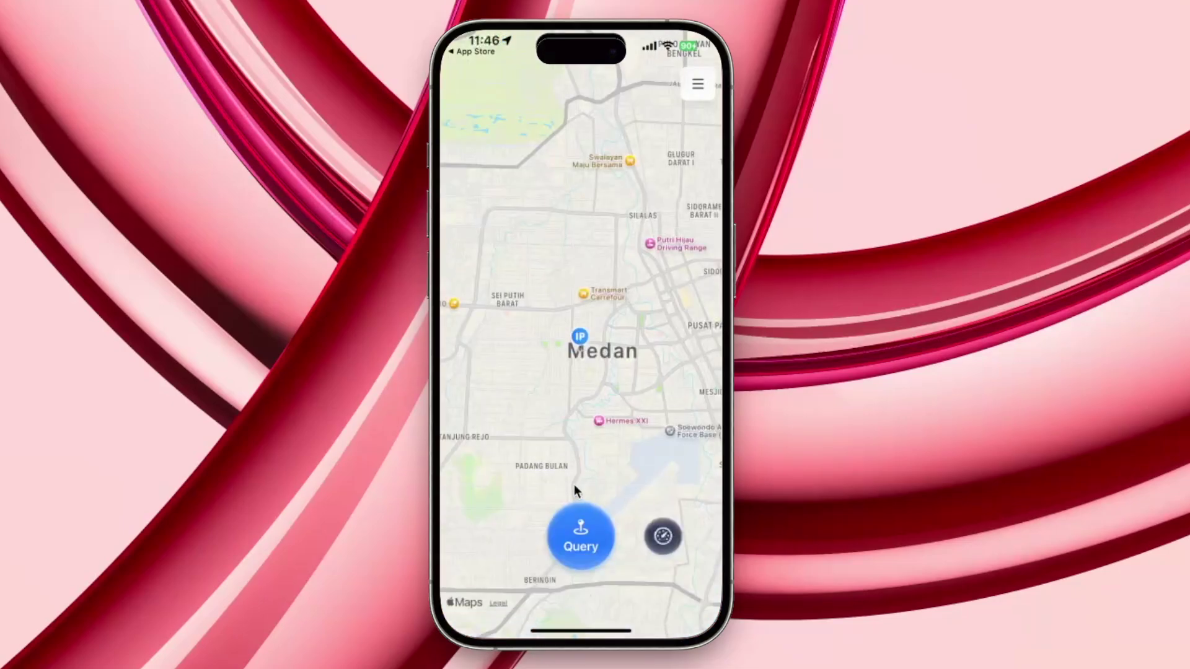
click(557, 629)
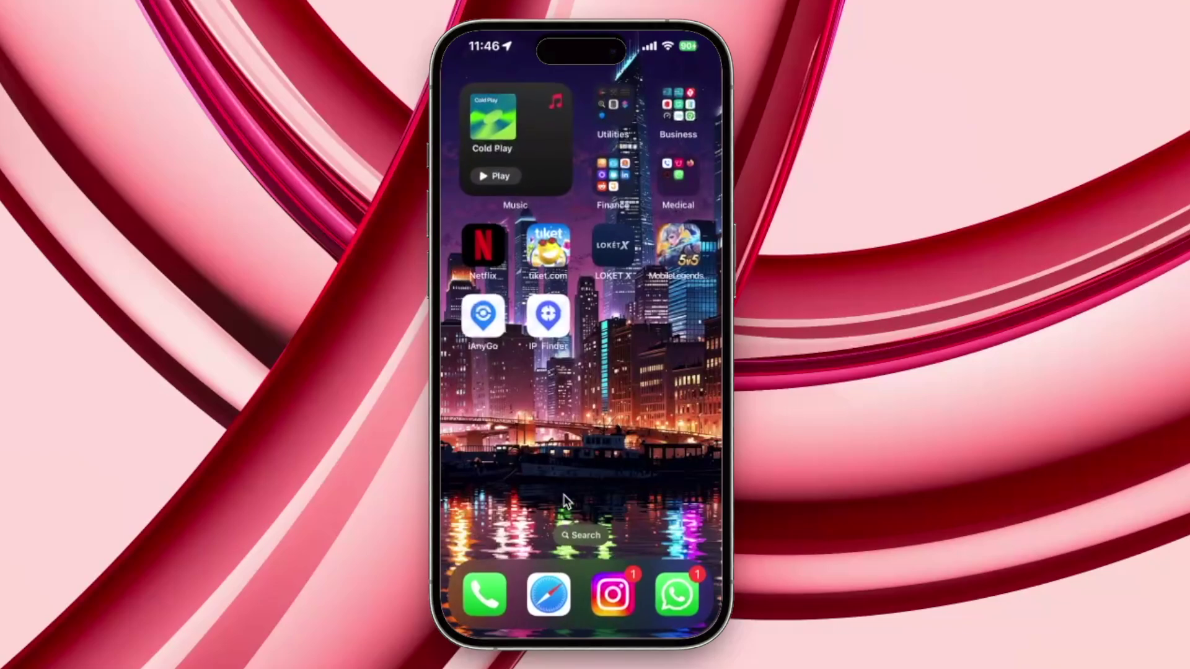
Allow the VPN configuration from iAnyGo with the device passcode and switch back to iAnyGo
click(478, 326)
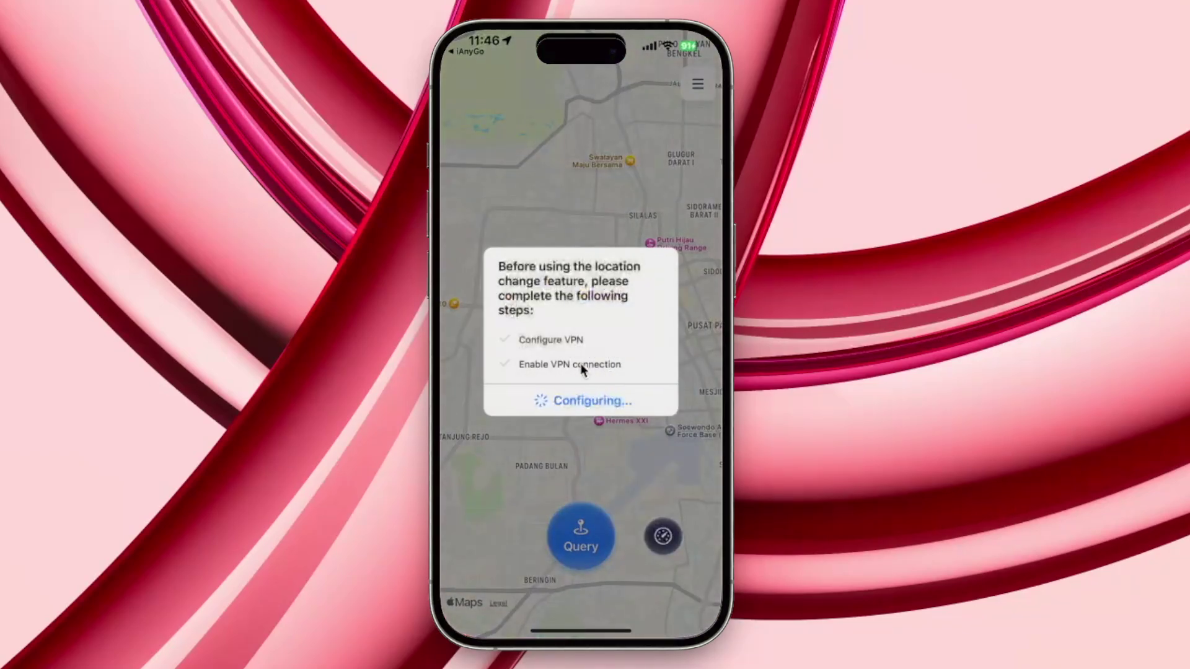
click(545, 391)
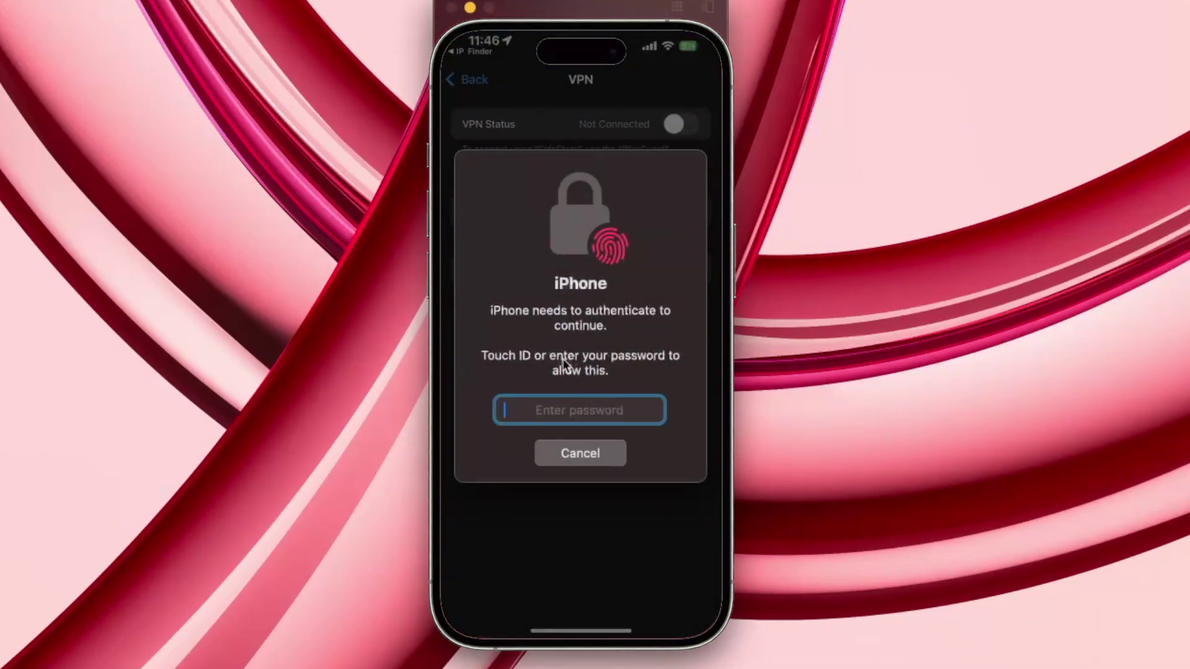
text(••••••••)
key(Return)
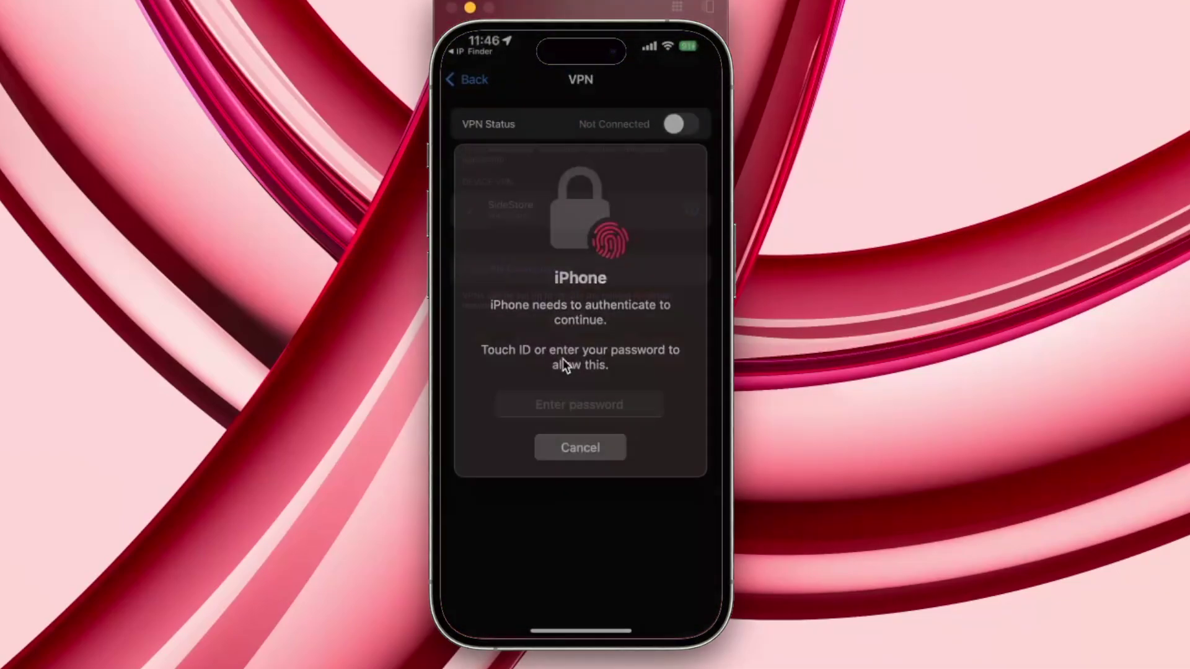
click(561, 400)
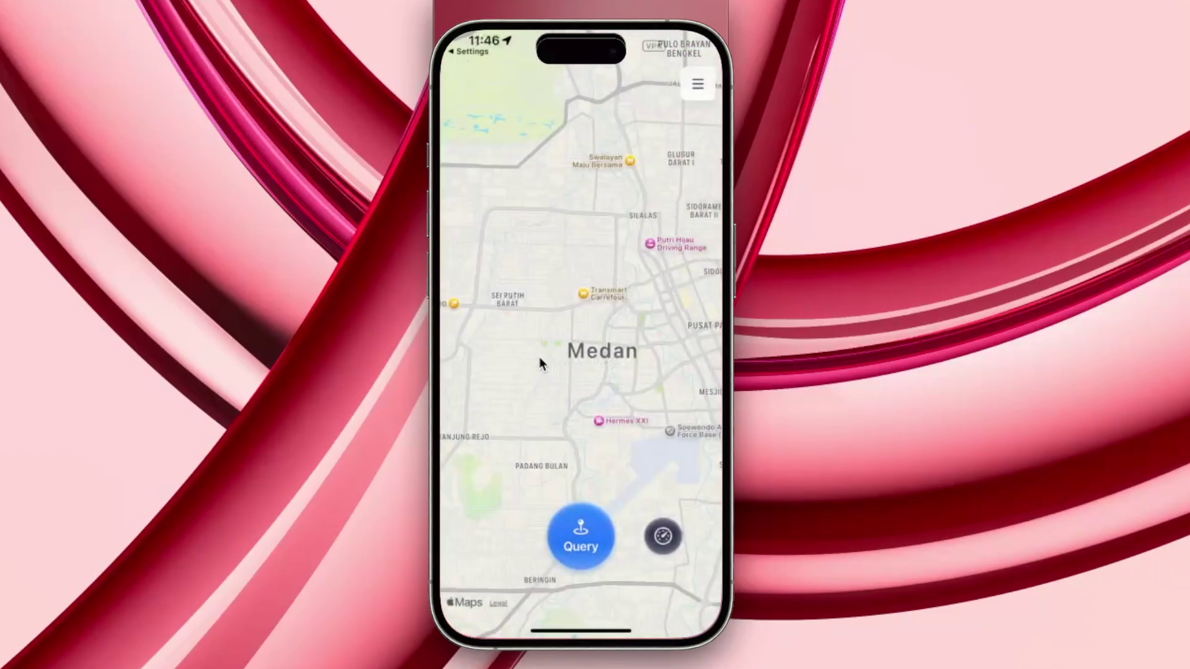
click(612, 377)
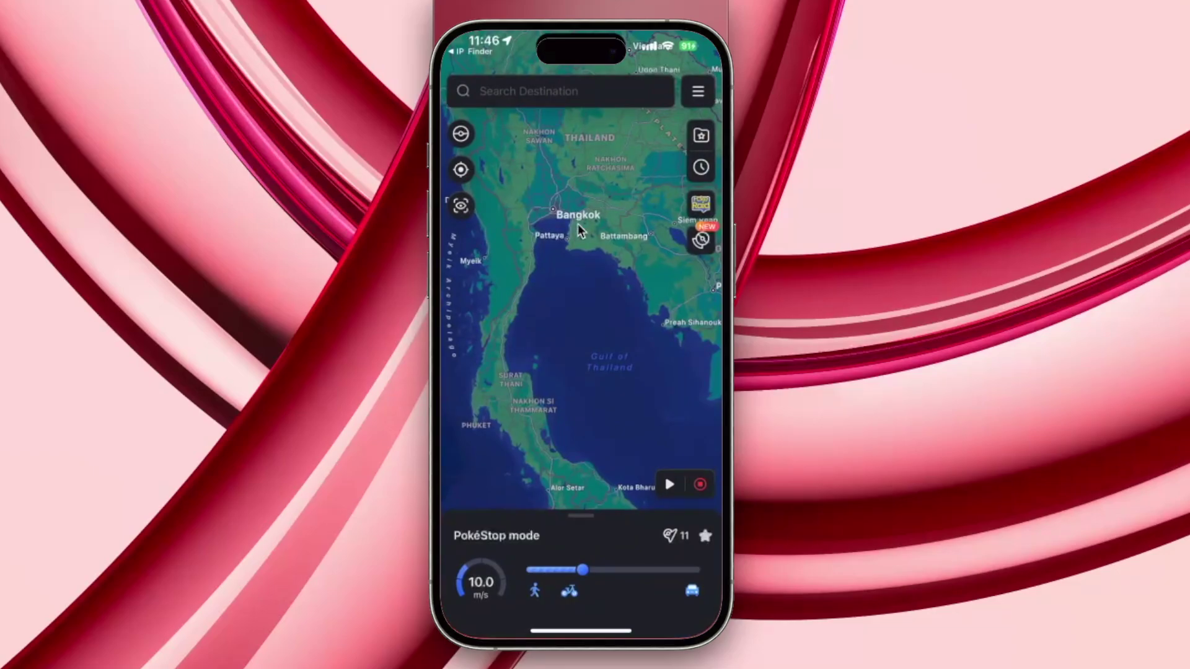
Stop the ongoing movement near Thailand
drag(578, 305, 558, 269)
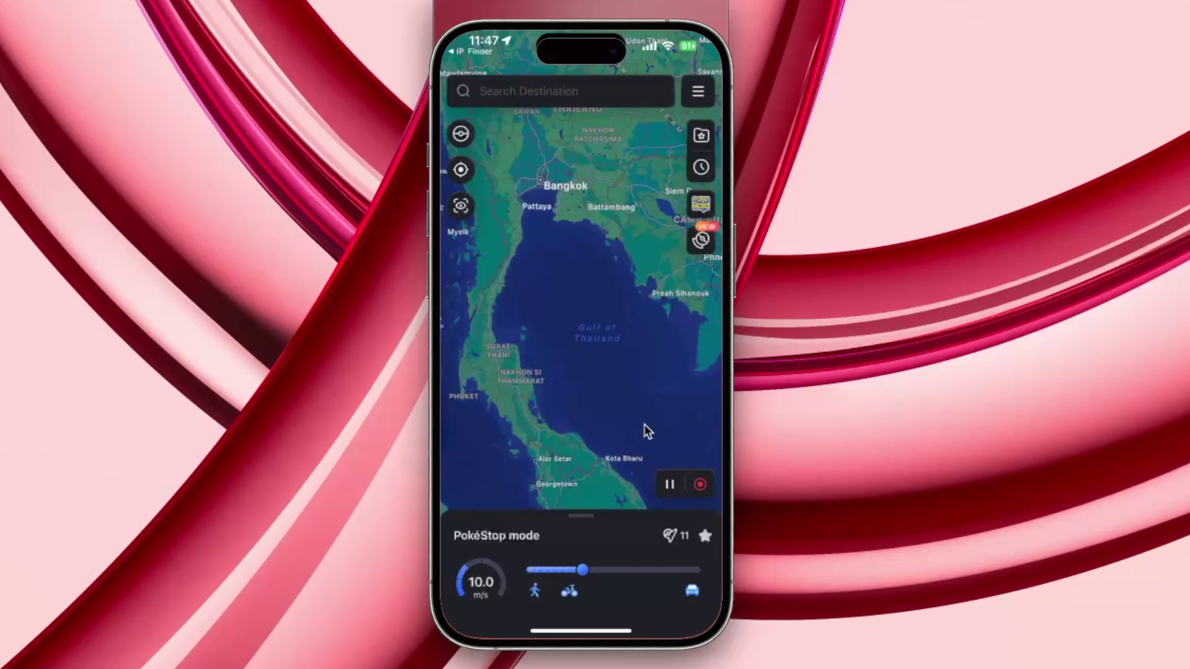
click(695, 485)
click(544, 385)
Move the map to the Medan area of Sumatra and start PokéStop movement at 23.0 m/s
drag(585, 314, 652, 118)
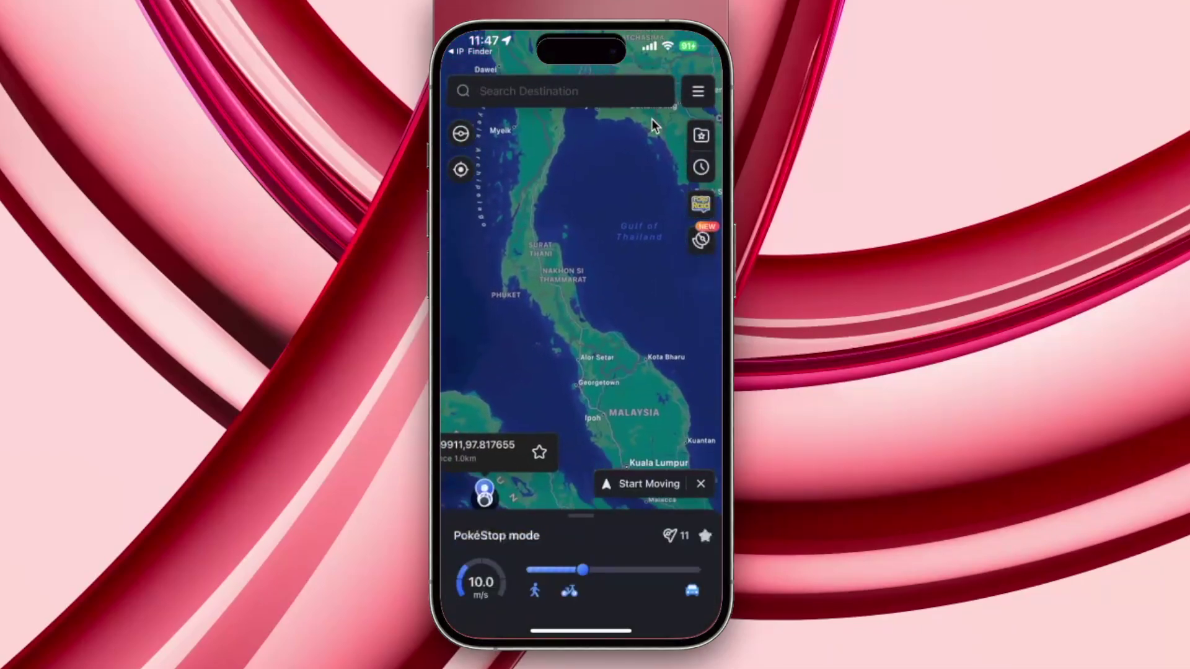
drag(624, 262, 548, 191)
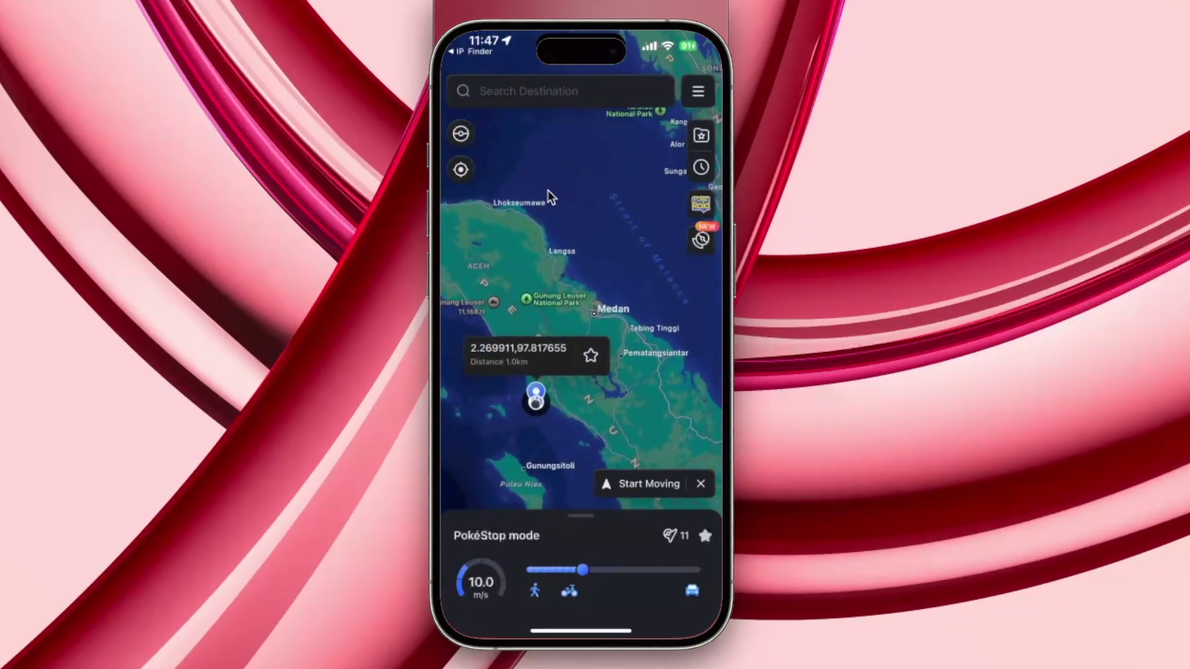
double_click(582, 380)
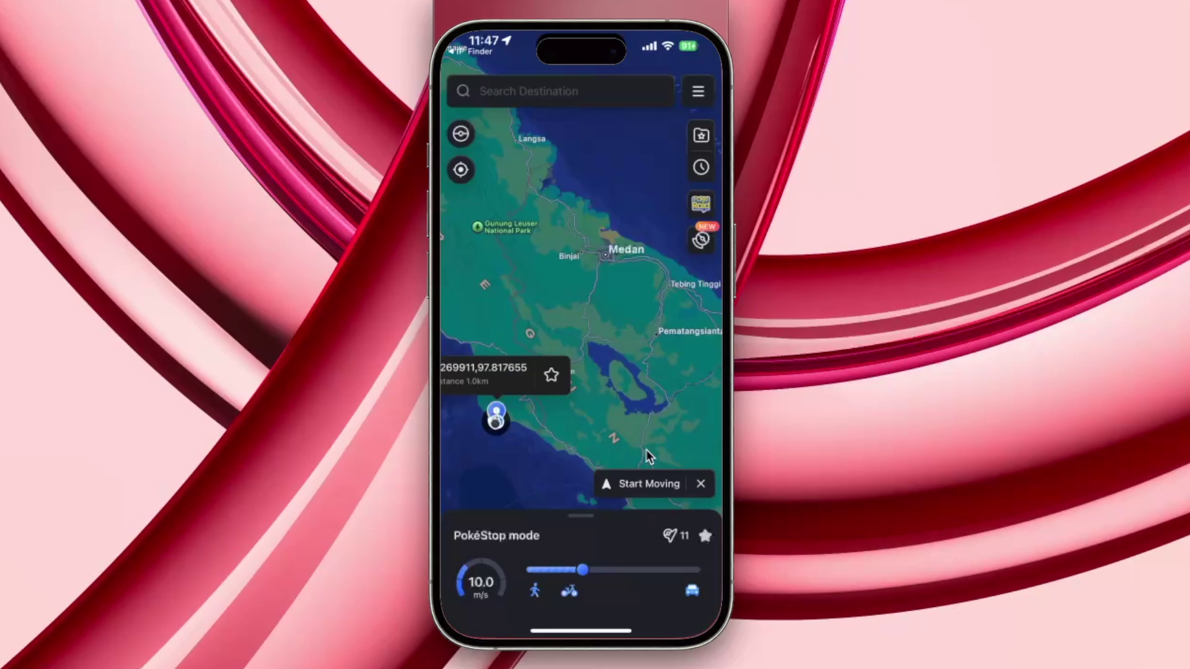
click(673, 486)
drag(596, 574, 668, 583)
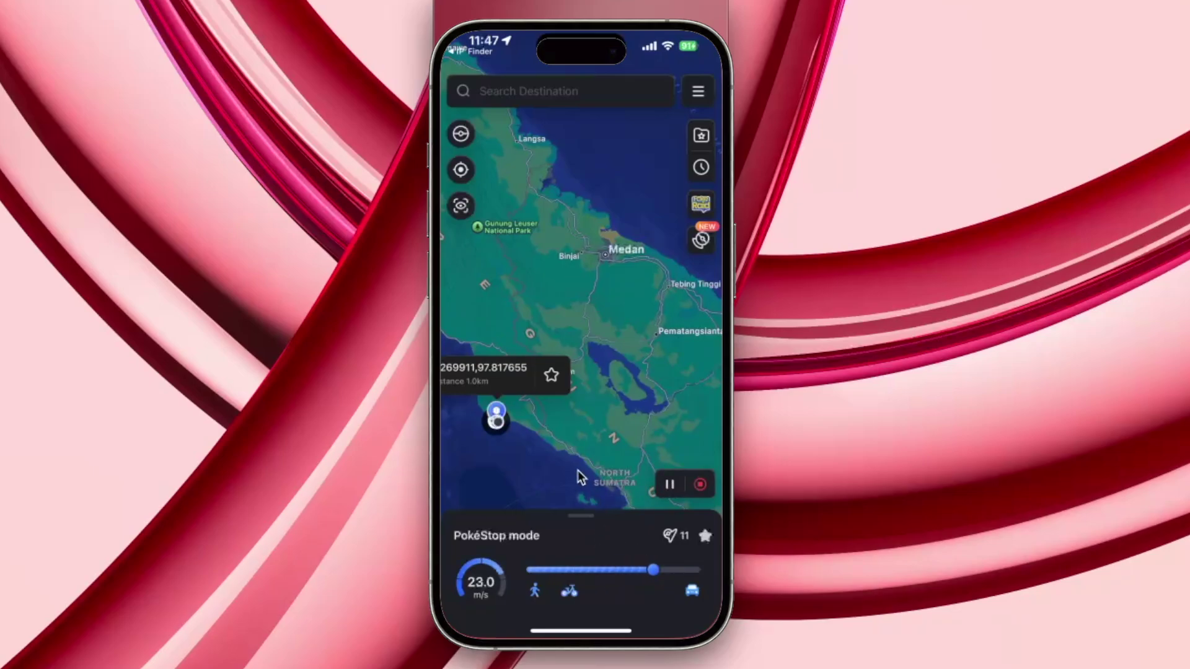
Zoom in on the Sumatra coast and raise the speed to the maximum 30.0 m/s
double_click(544, 436)
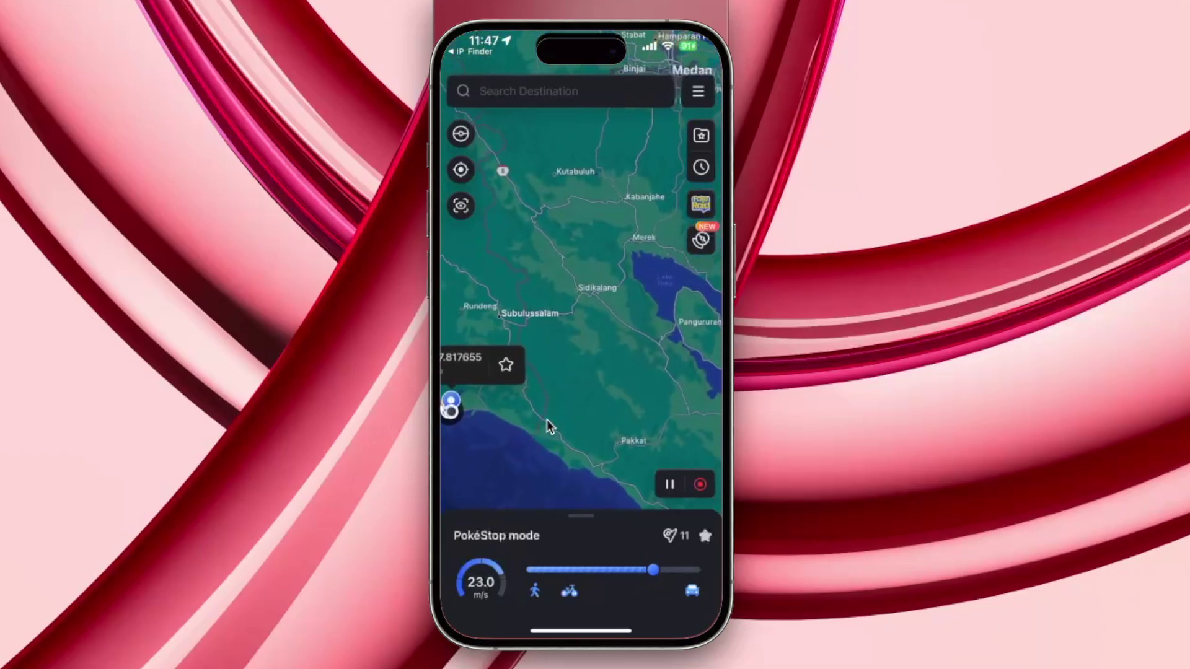
double_click(547, 419)
double_click(544, 425)
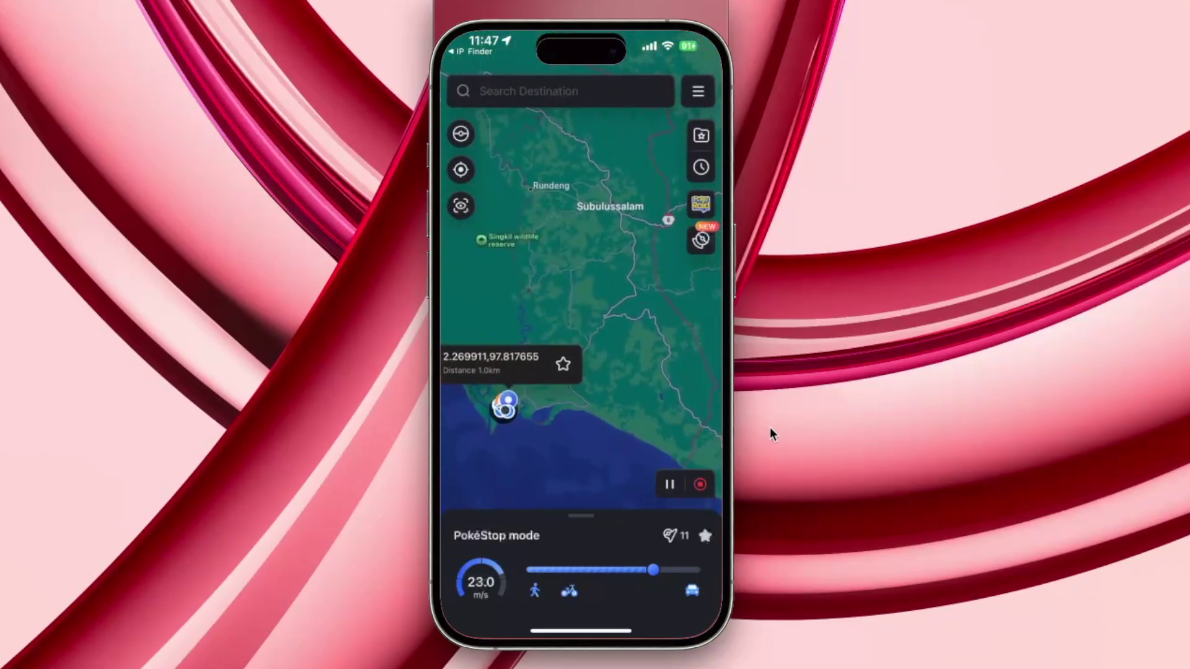
double_click(504, 418)
double_click(504, 418)
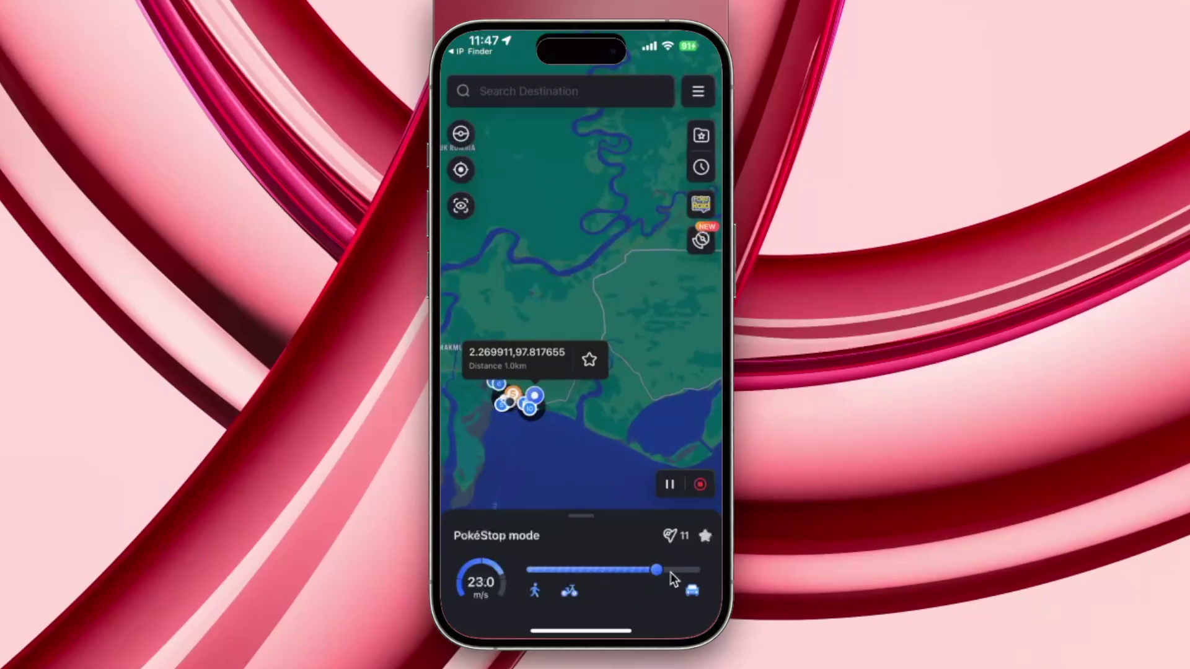
drag(675, 571, 694, 565)
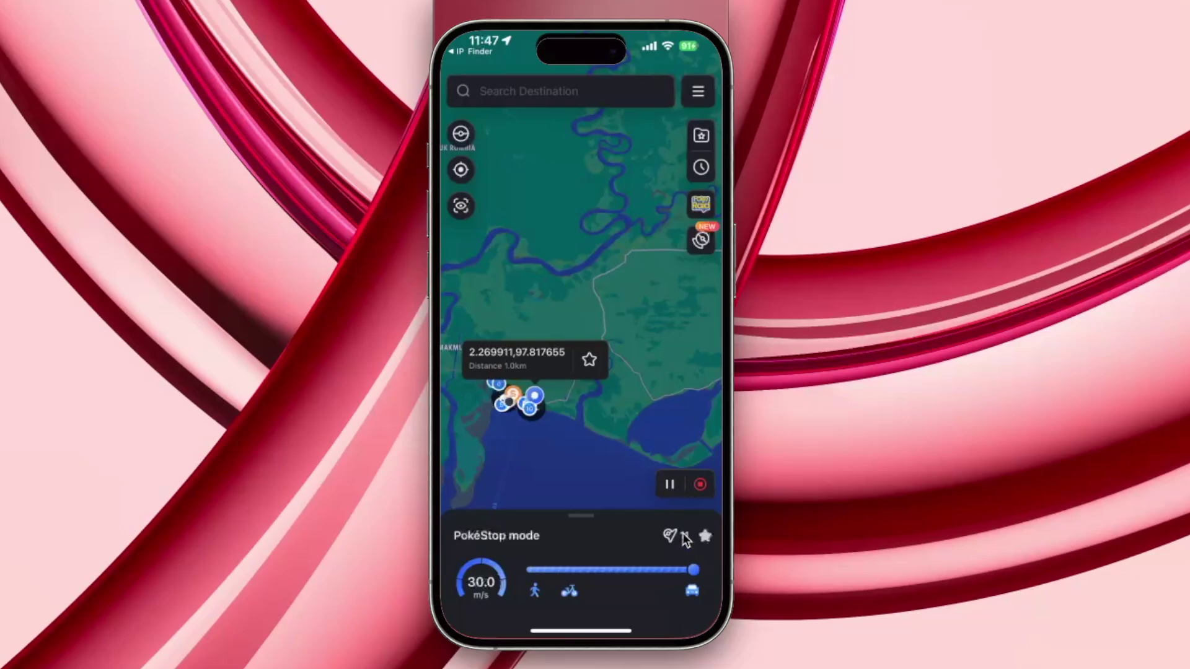
Stop the movement and confirm terminating it
click(700, 484)
click(630, 396)
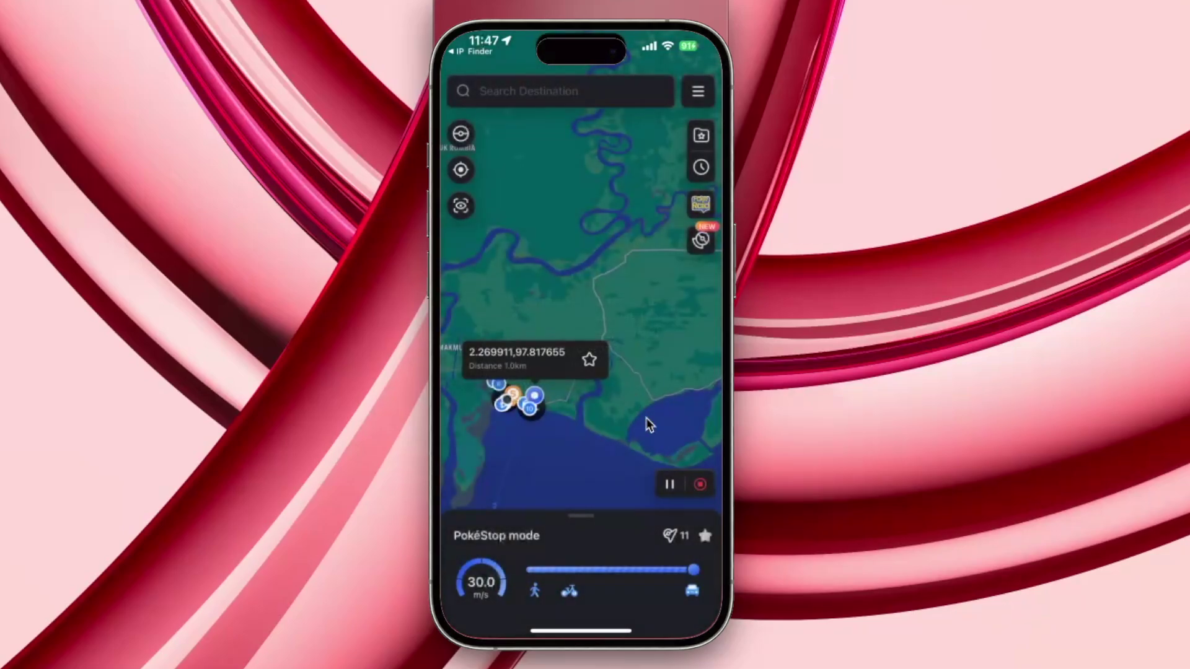
click(699, 484)
click(552, 384)
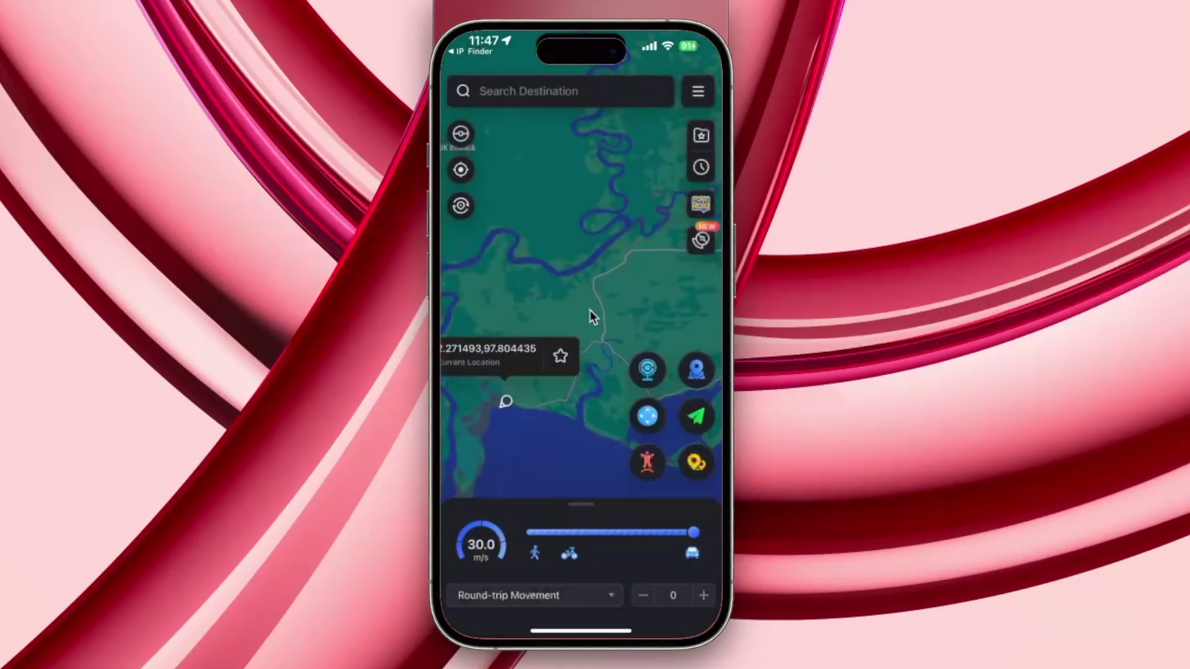
Drop a destination marker, steer up-left with the joystick, then exit joystick mode
click(574, 228)
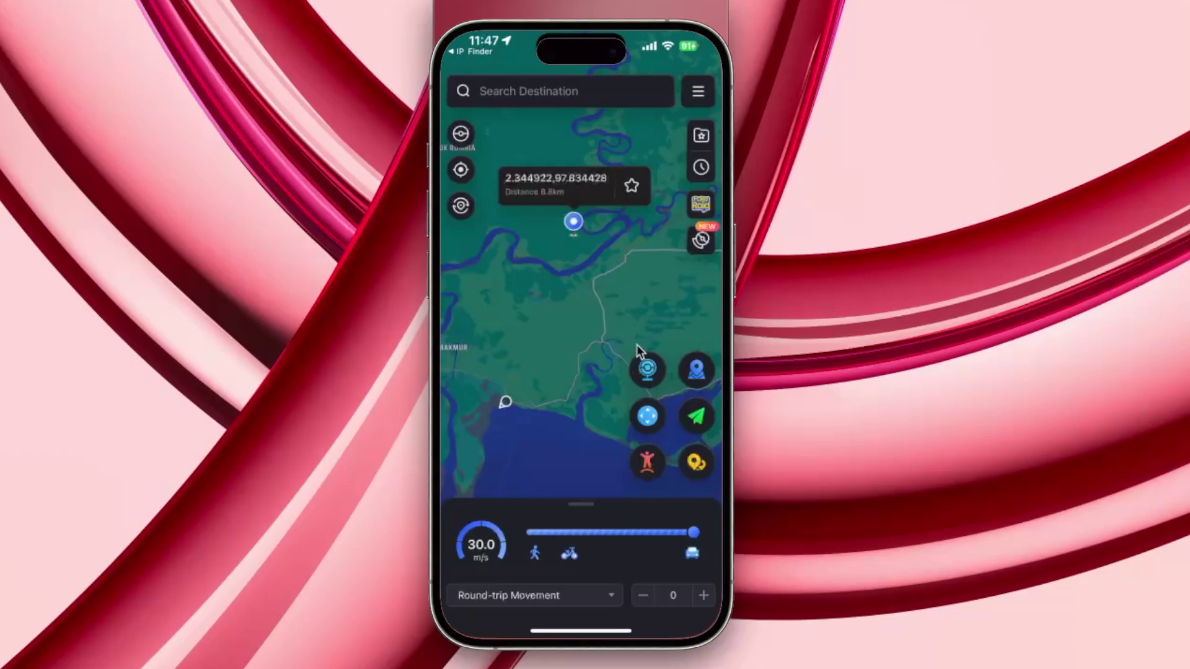
double_click(571, 224)
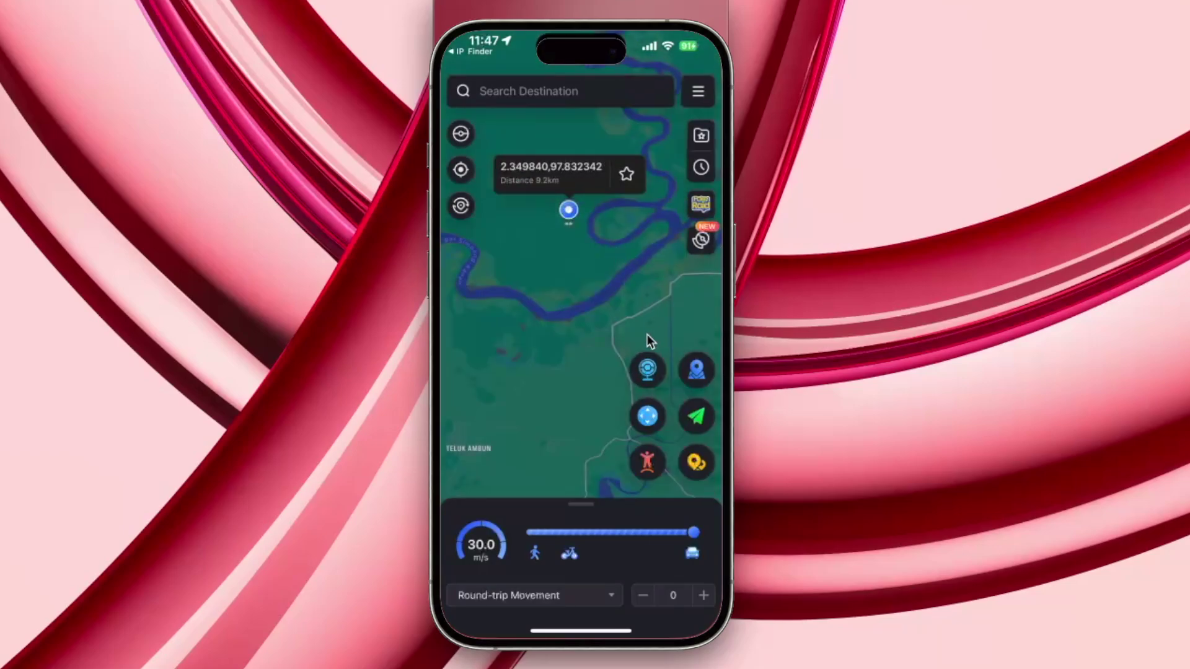
click(648, 417)
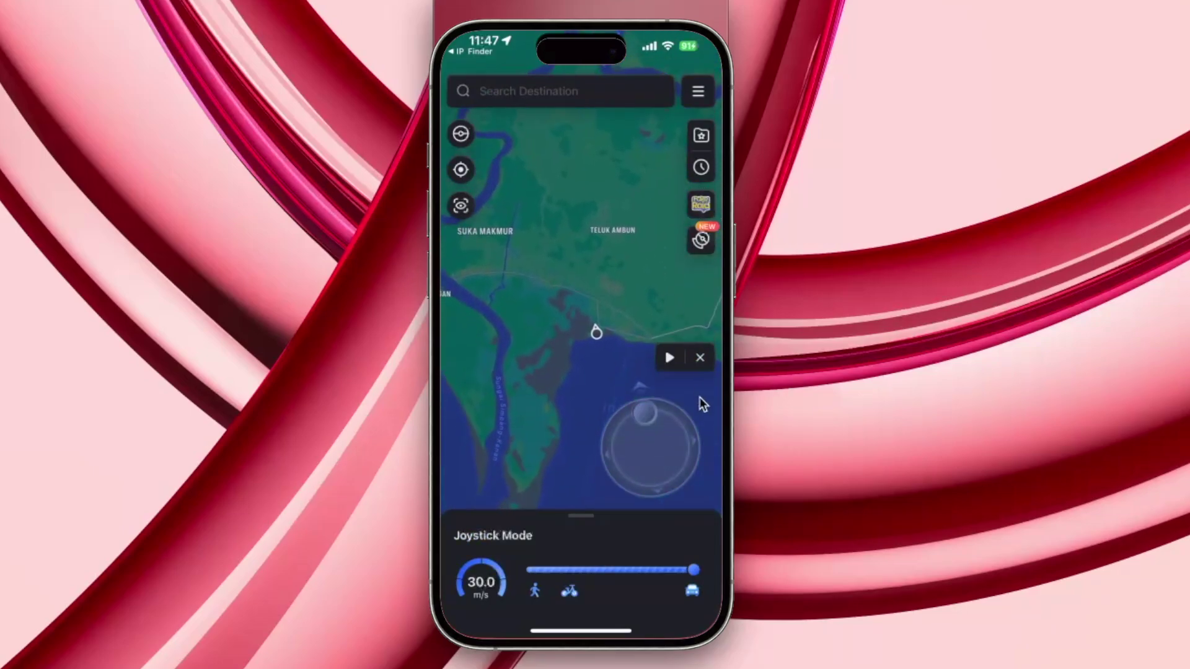
click(670, 358)
mouse_move(652, 403)
mouse_down()
mouse_move(651, 390)
mouse_move(641, 392)
mouse_up()
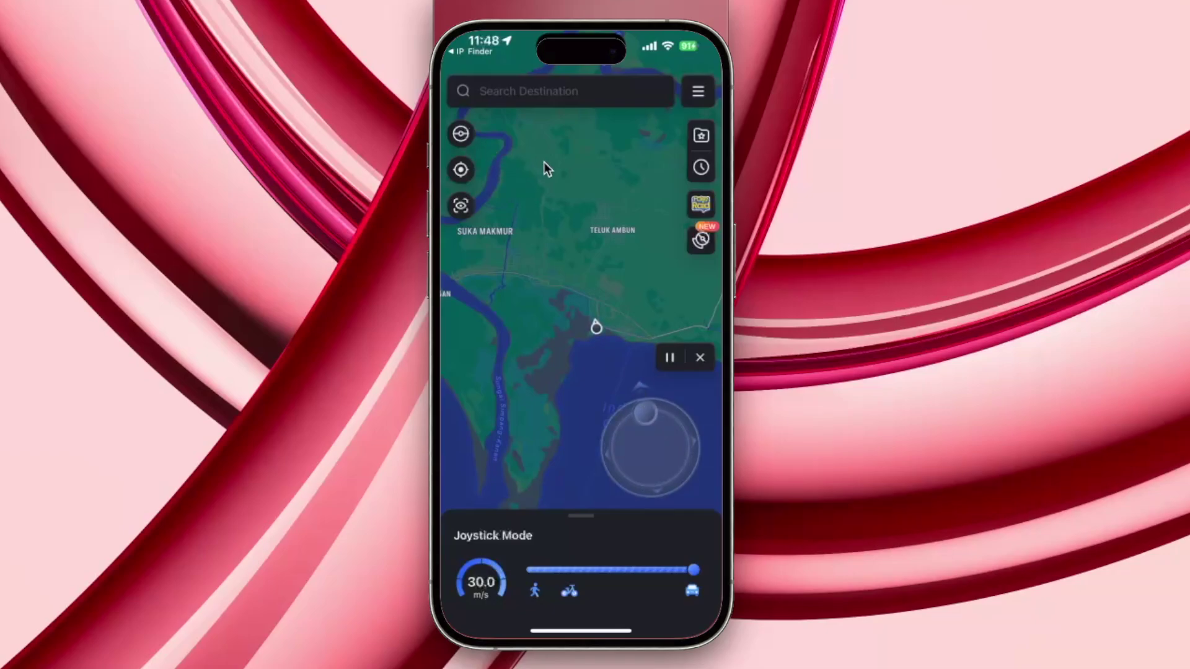
click(700, 359)
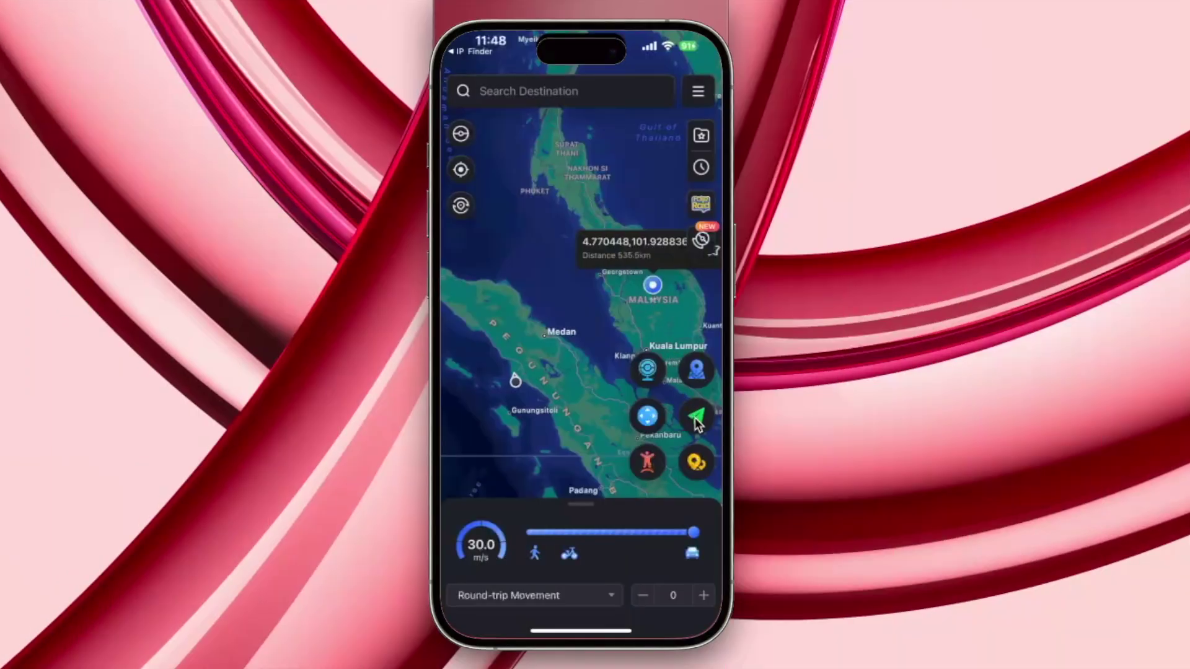
Jump the location from Sumatra to the Malaysia destination after discarding a trial route
click(652, 452)
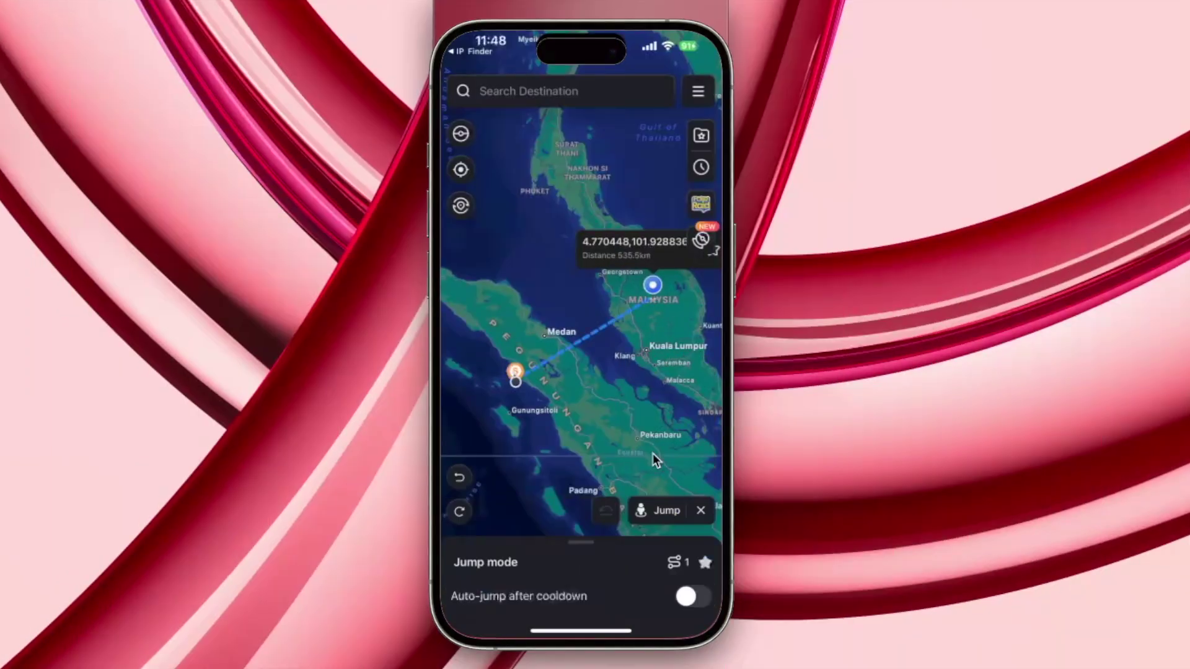
click(659, 526)
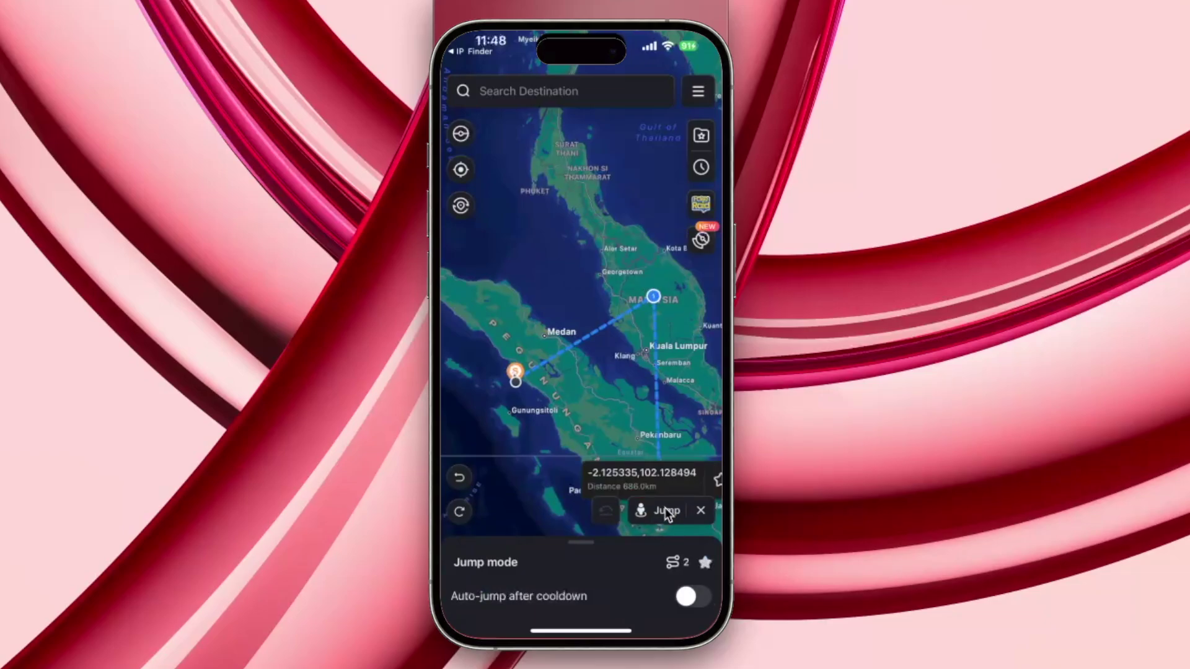
click(653, 296)
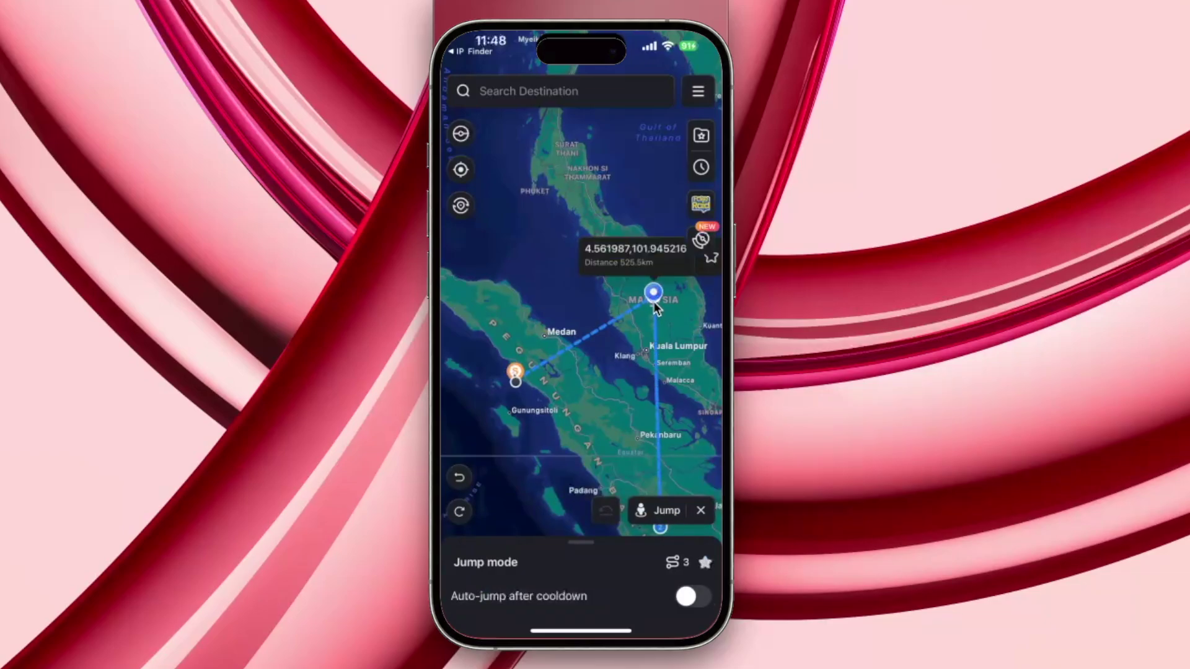
click(700, 510)
click(649, 459)
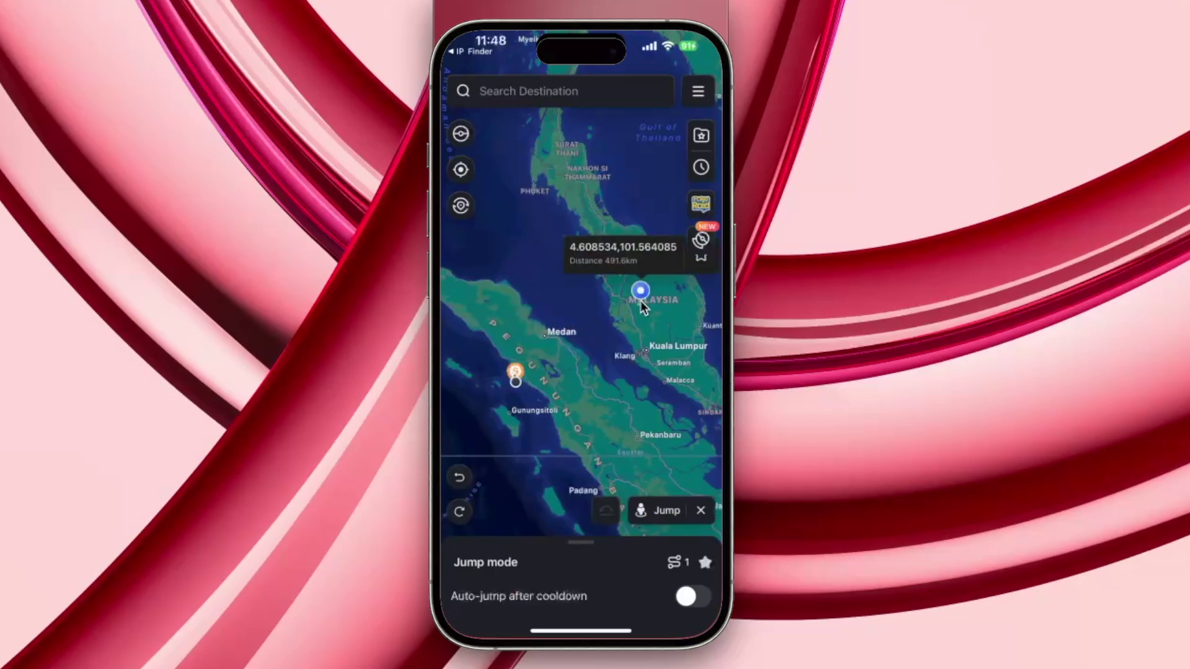
click(658, 510)
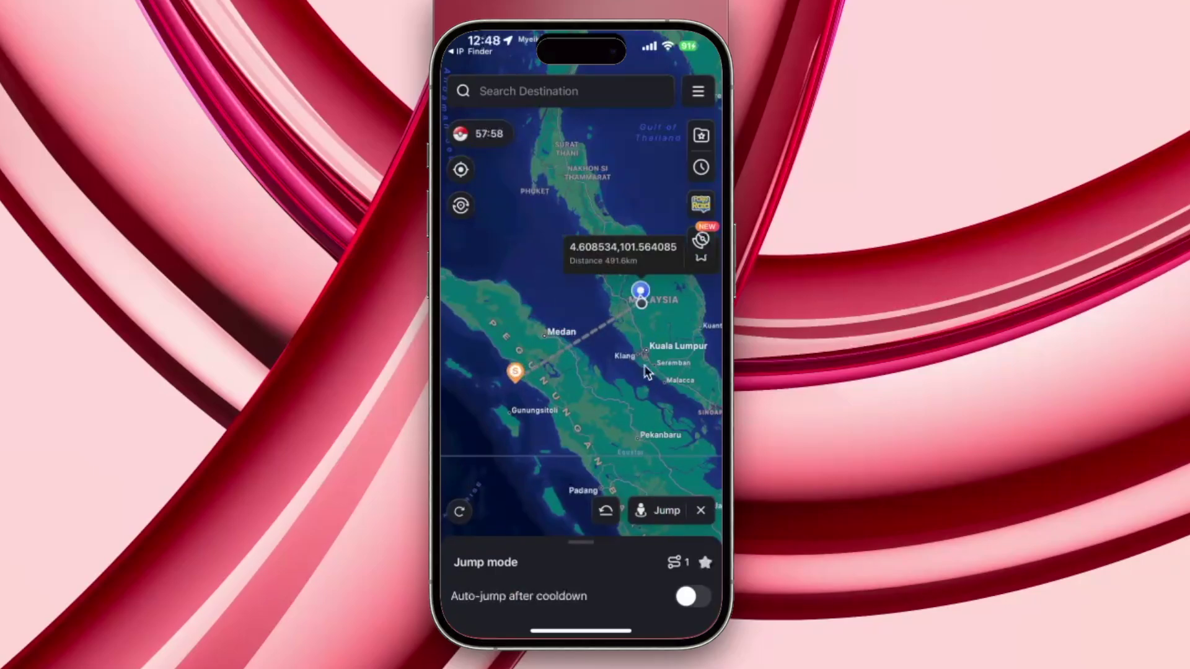
Mark a new destination near Phnom Penh, Cambodia, and start the jump there
drag(650, 359, 542, 458)
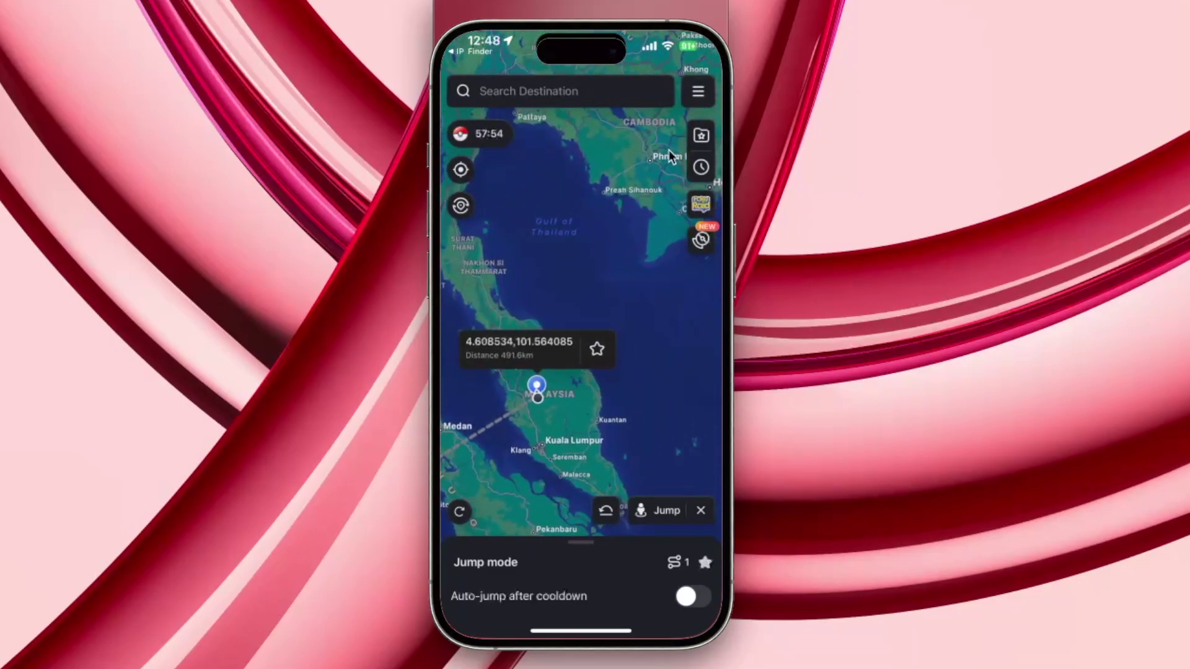
click(653, 130)
click(663, 511)
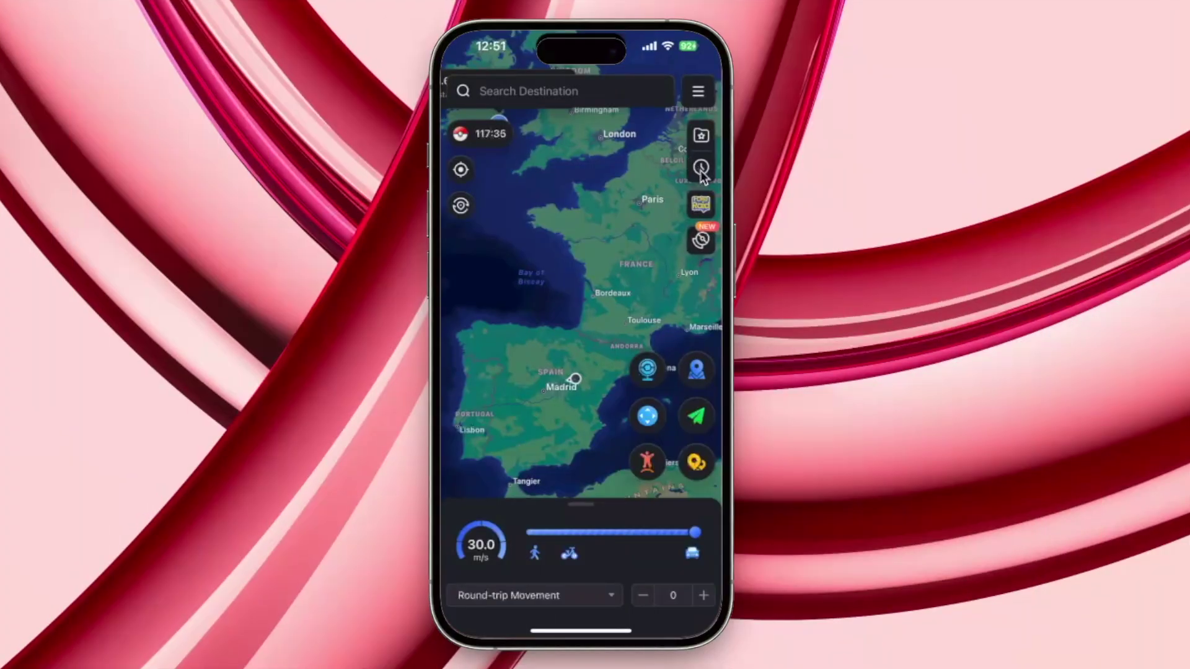
Review the jump history, then enable the Pokémon spawn overlay and accept the Taiwan-map notice
click(703, 176)
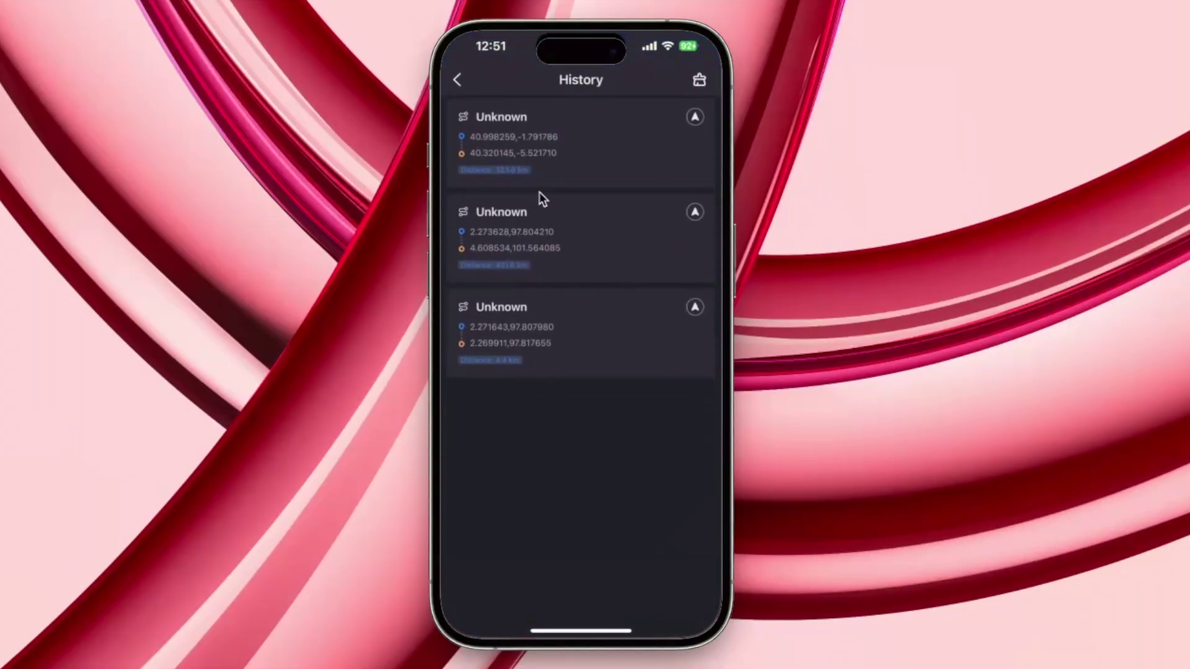
click(459, 80)
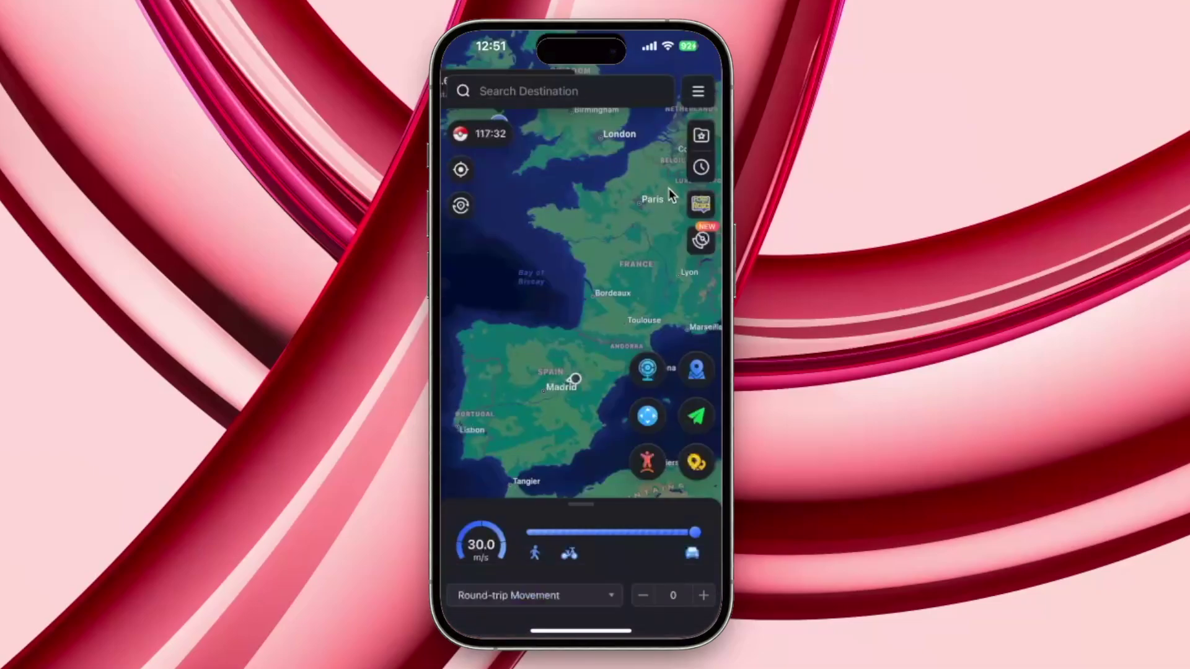
click(699, 243)
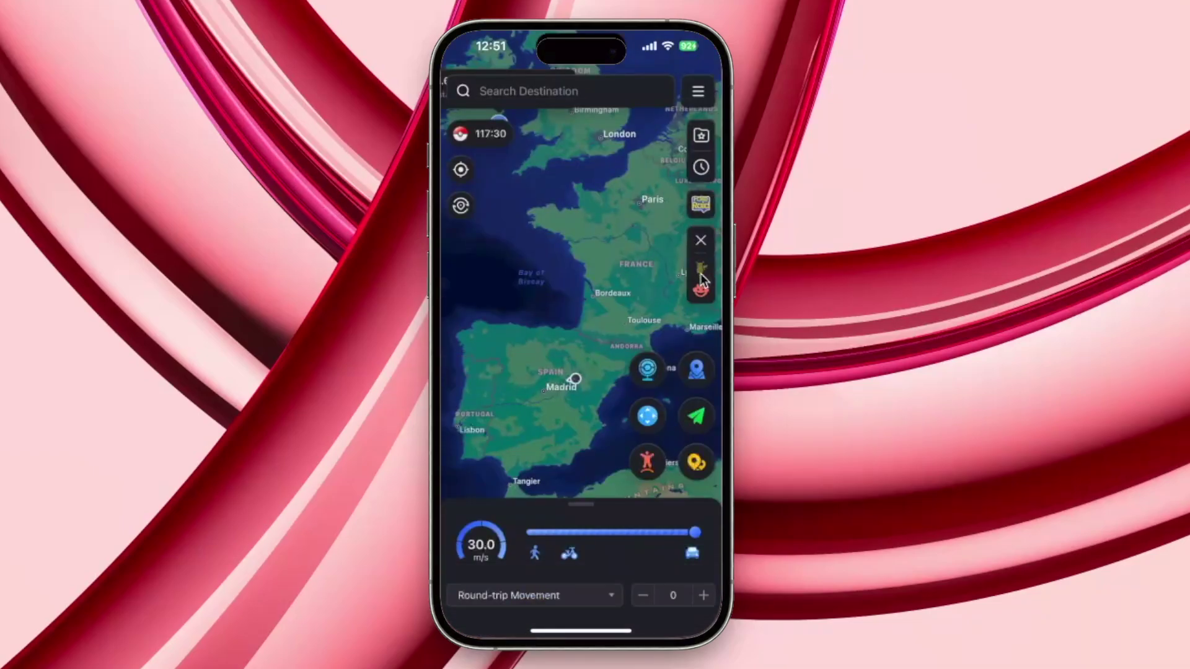
click(702, 276)
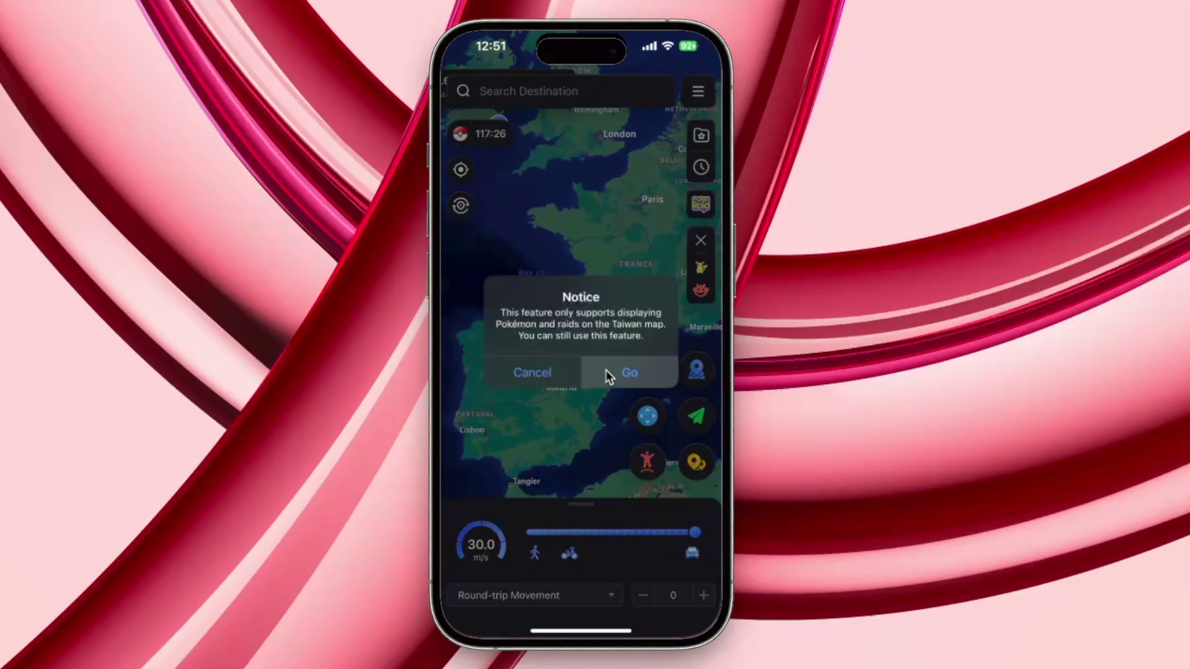
click(605, 370)
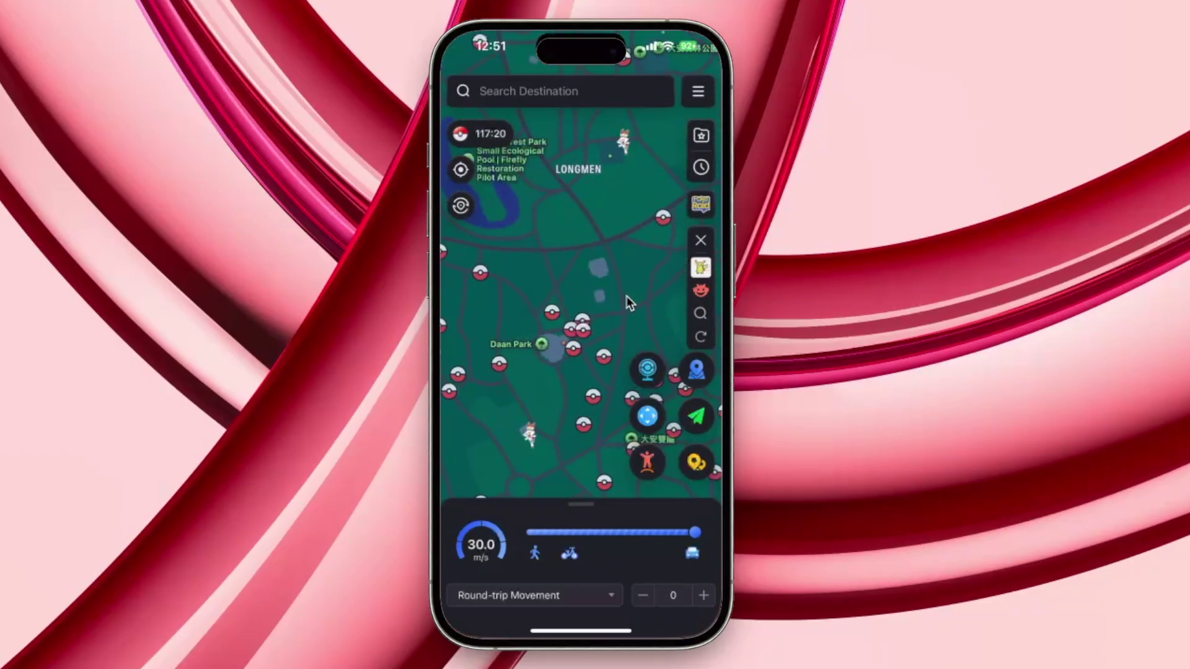
Pin a spot by Daan Park, travel there in multi-point mode, then teleport to the nearby Exeggcute
click(547, 345)
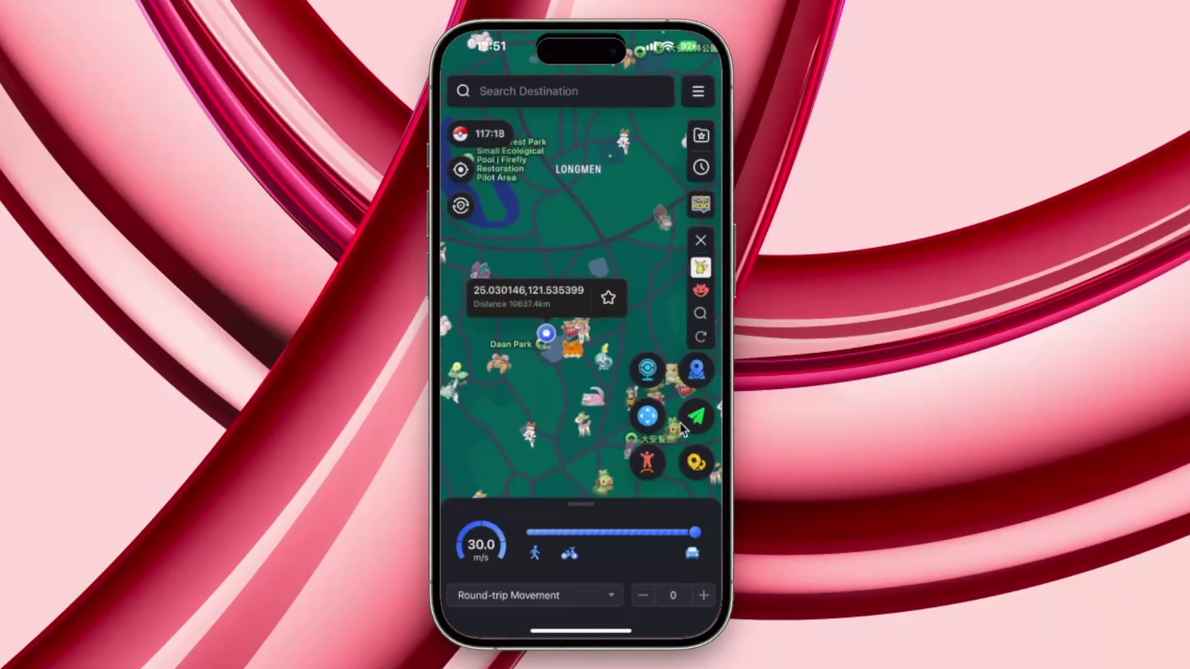
click(697, 462)
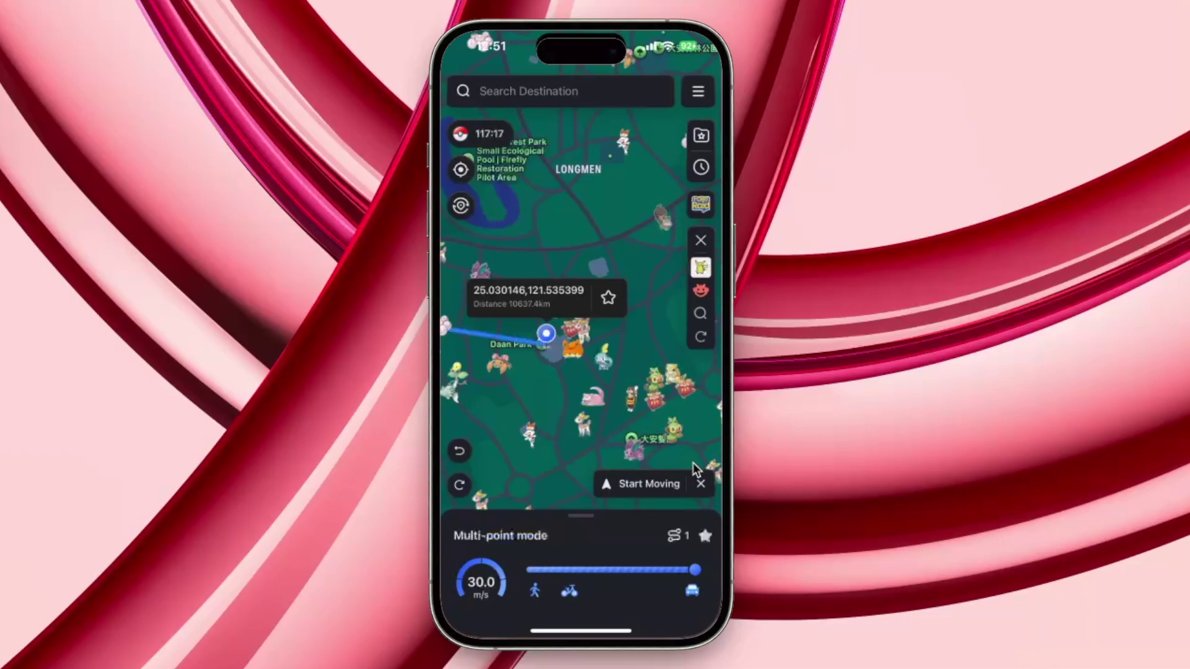
click(645, 482)
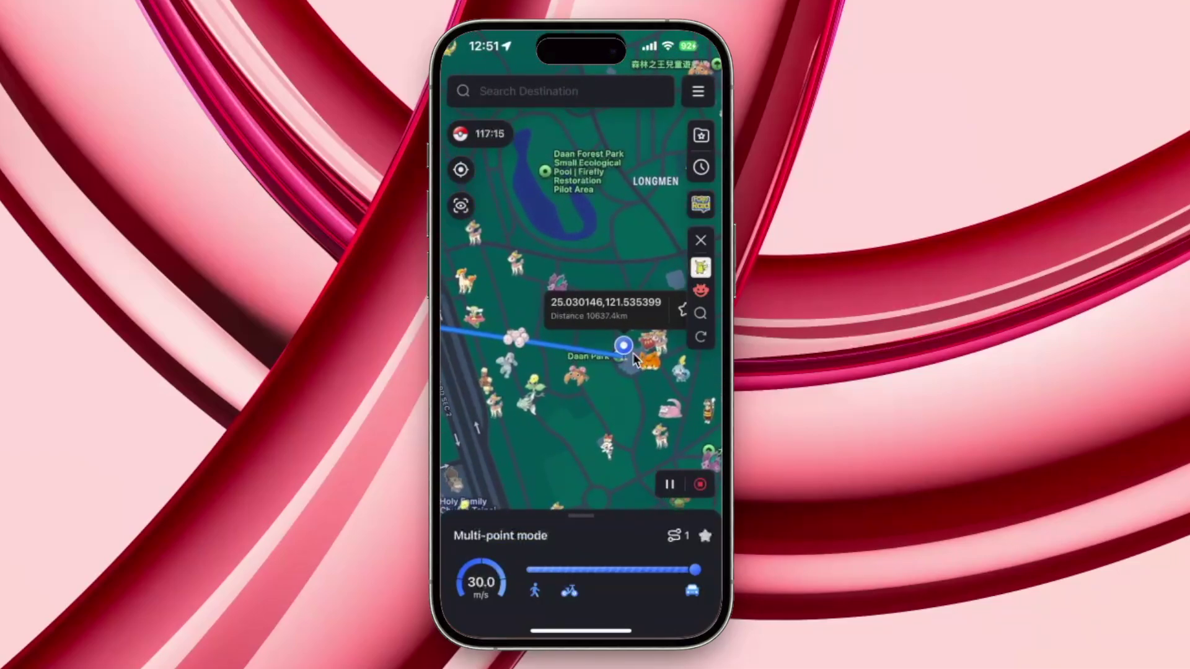
click(518, 340)
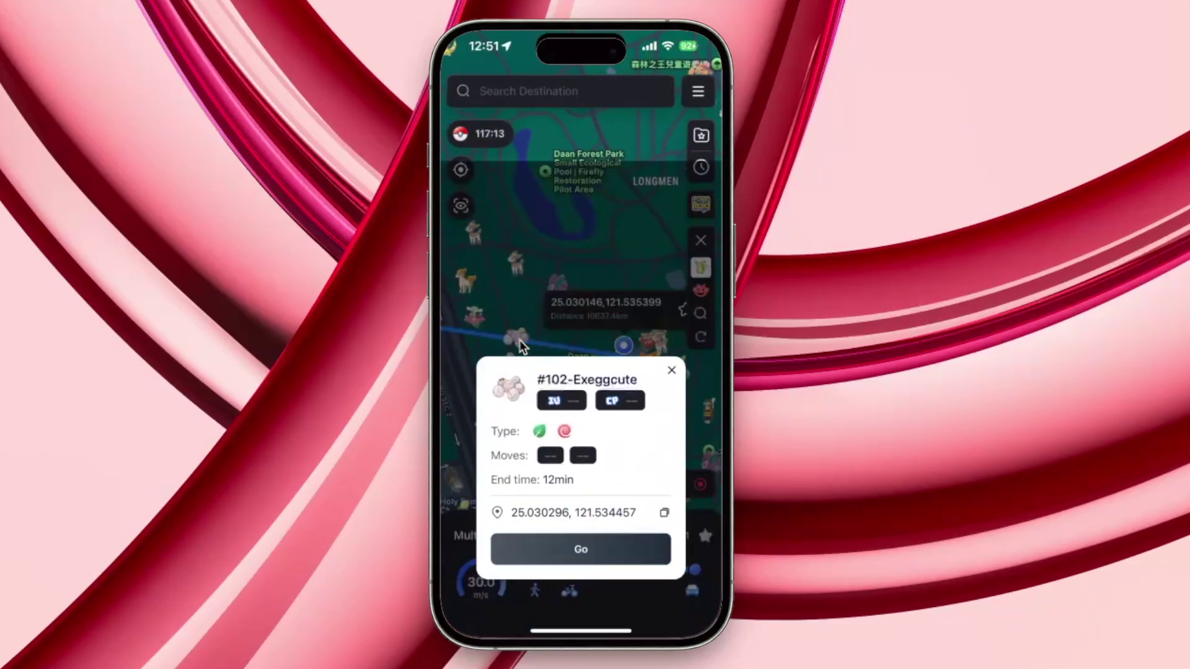
click(565, 409)
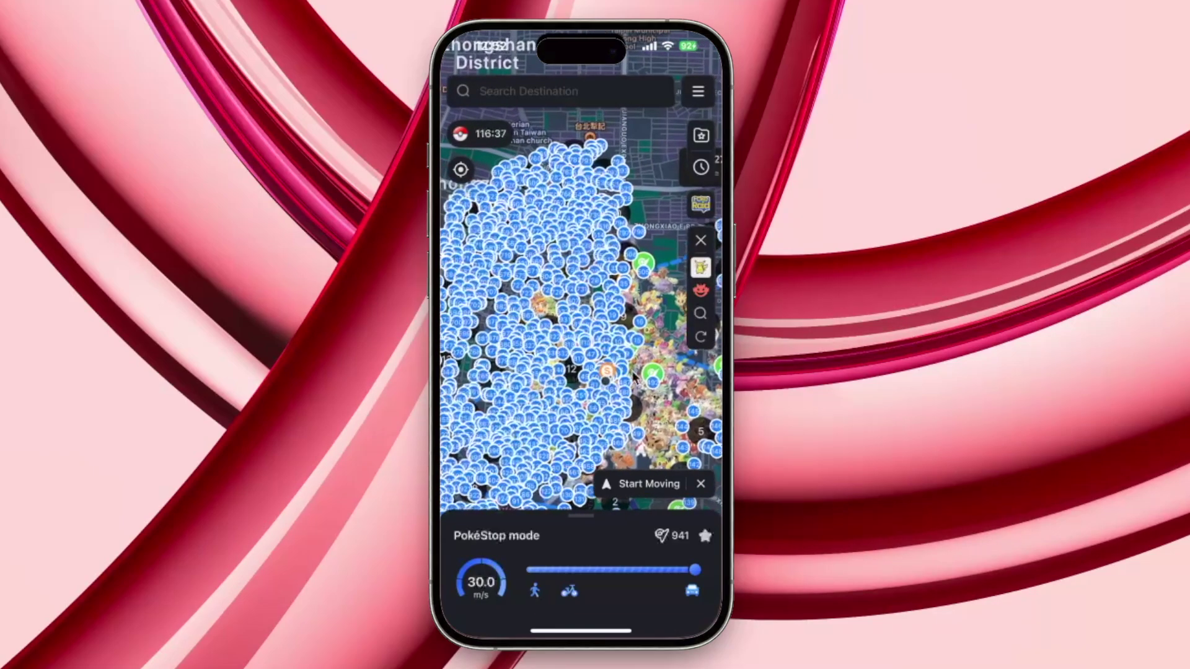
Remove all PokéStop route nodes, find no nearby raids, and switch back to nearby Pokémon
scroll(537, 345, down, 3)
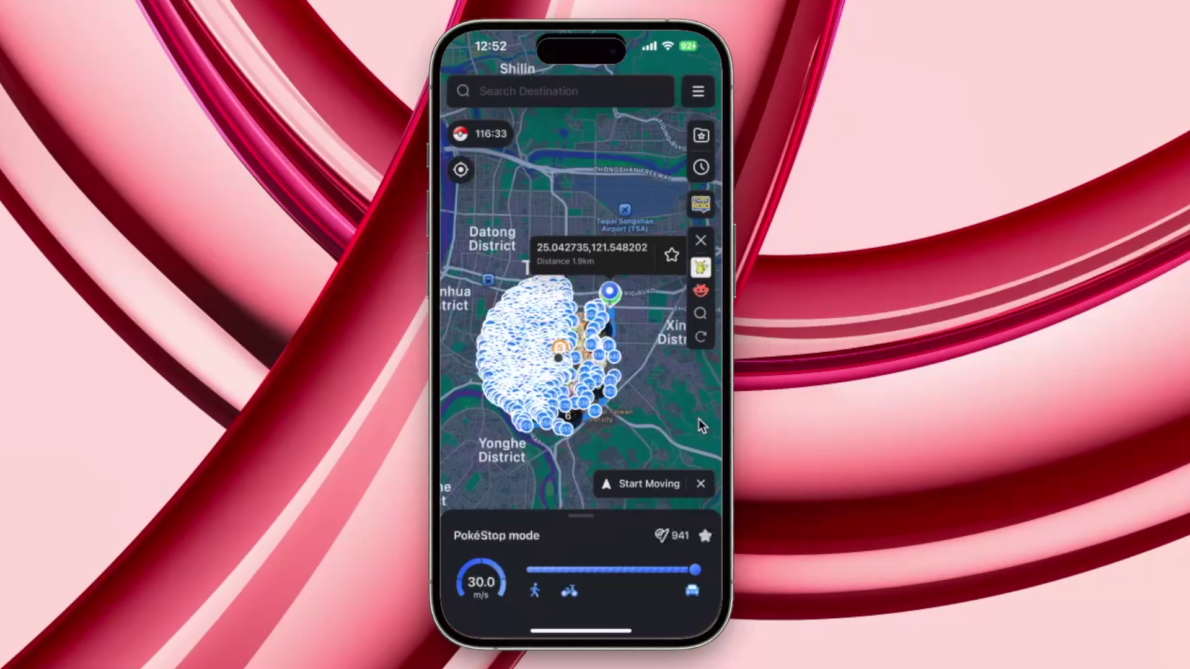
click(703, 485)
click(571, 379)
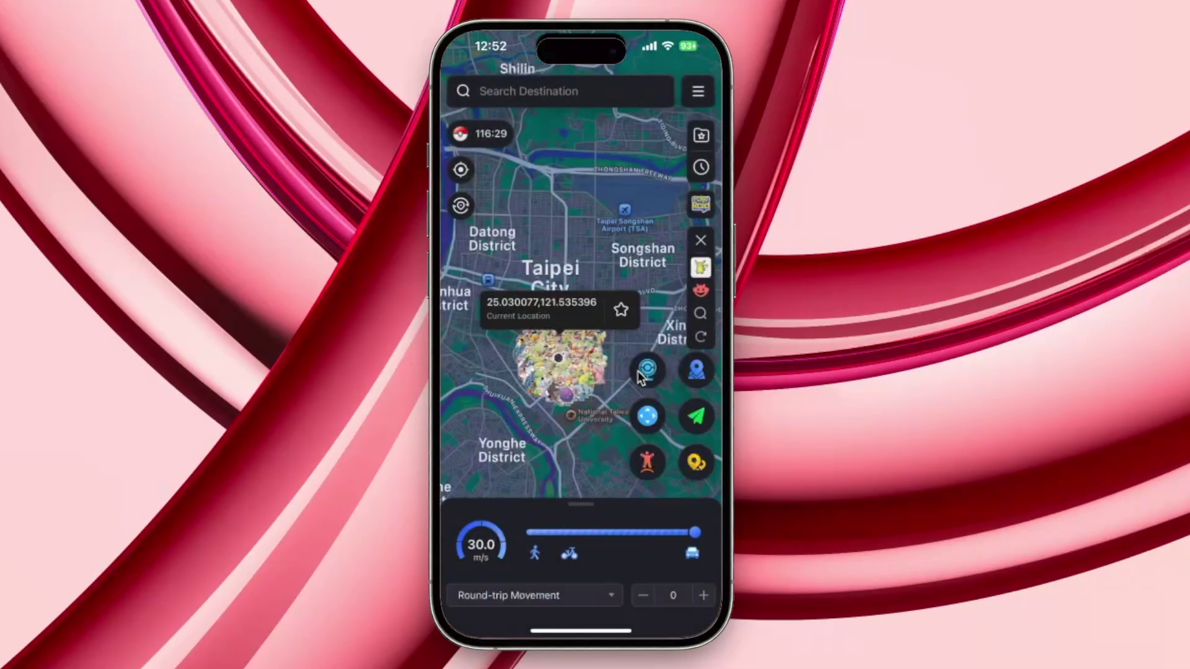
click(699, 292)
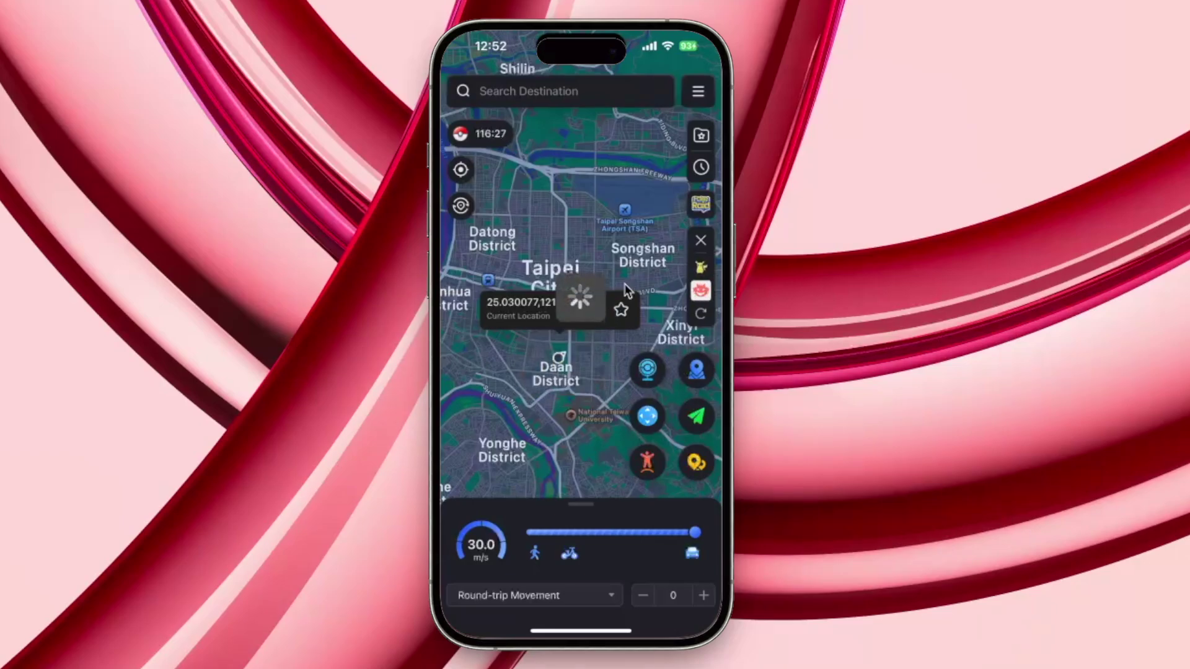
click(700, 268)
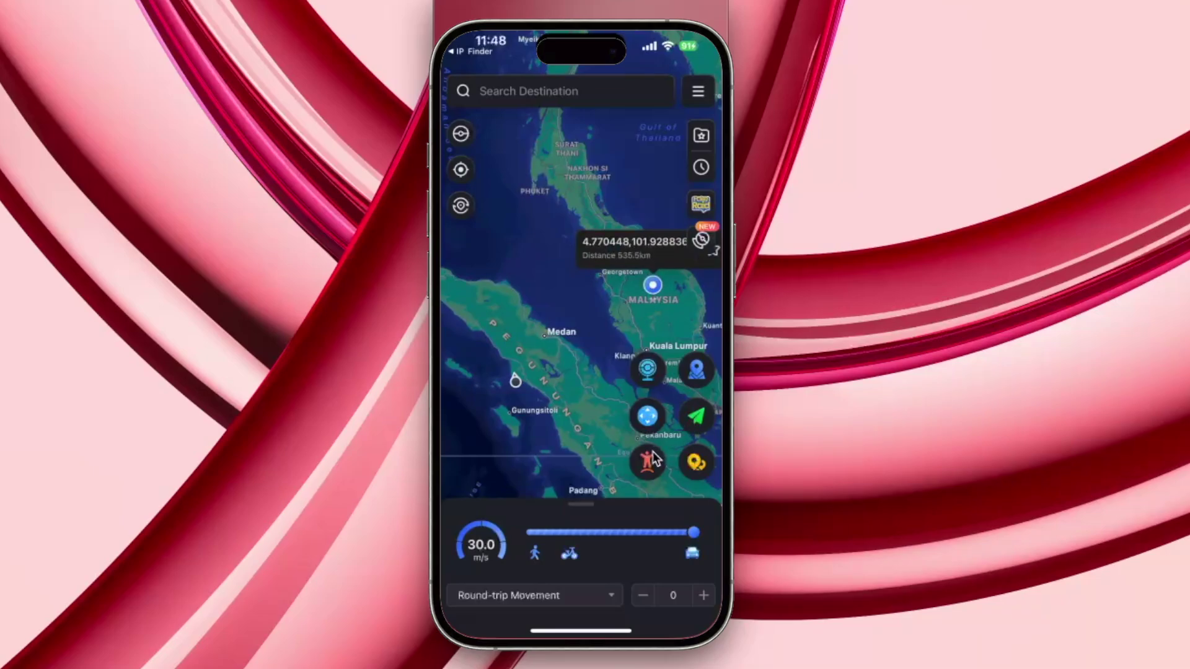
Enter Jump mode and add waypoints at the route's south end and the Malaysia pin
click(650, 459)
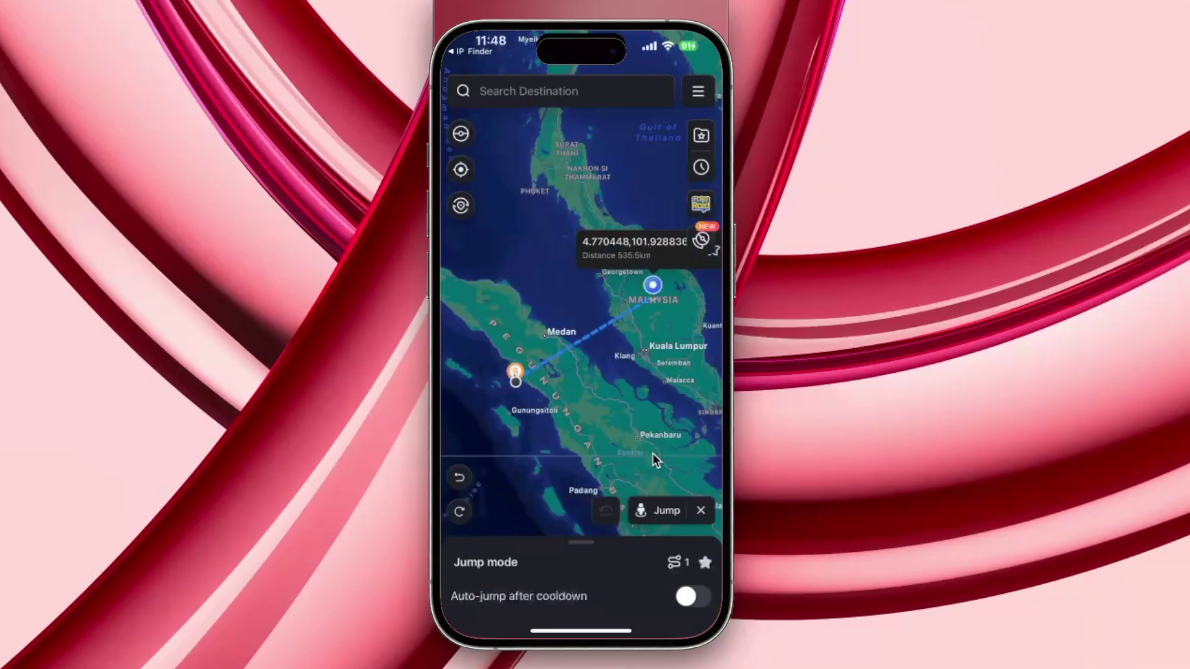
click(660, 526)
click(653, 301)
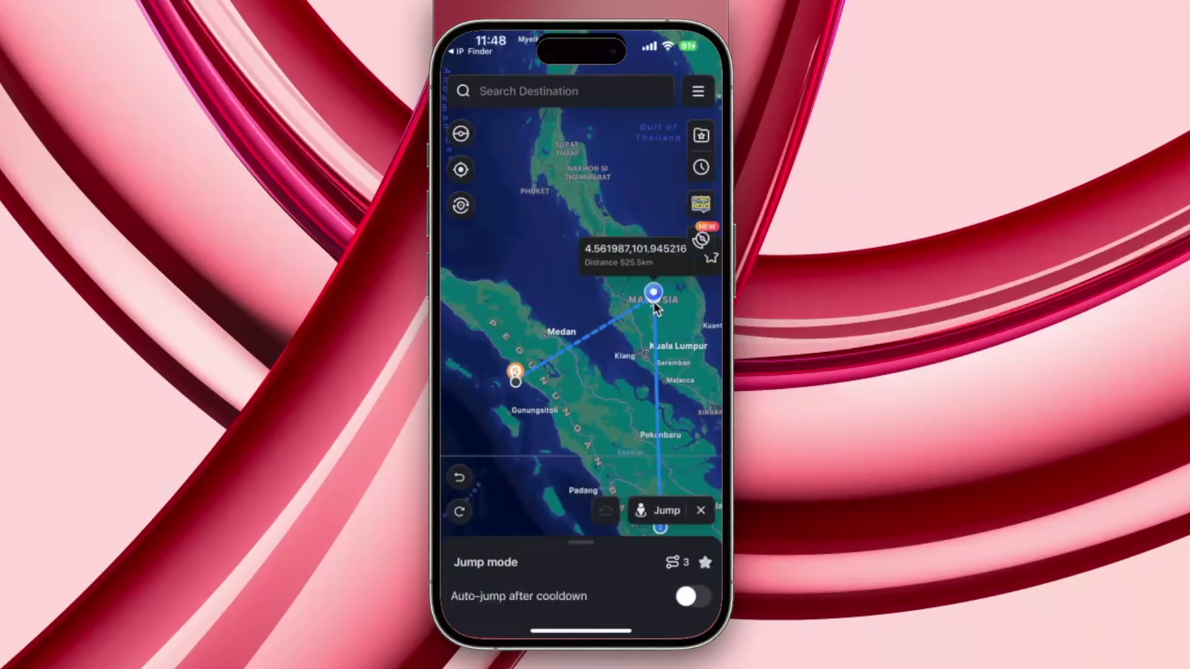